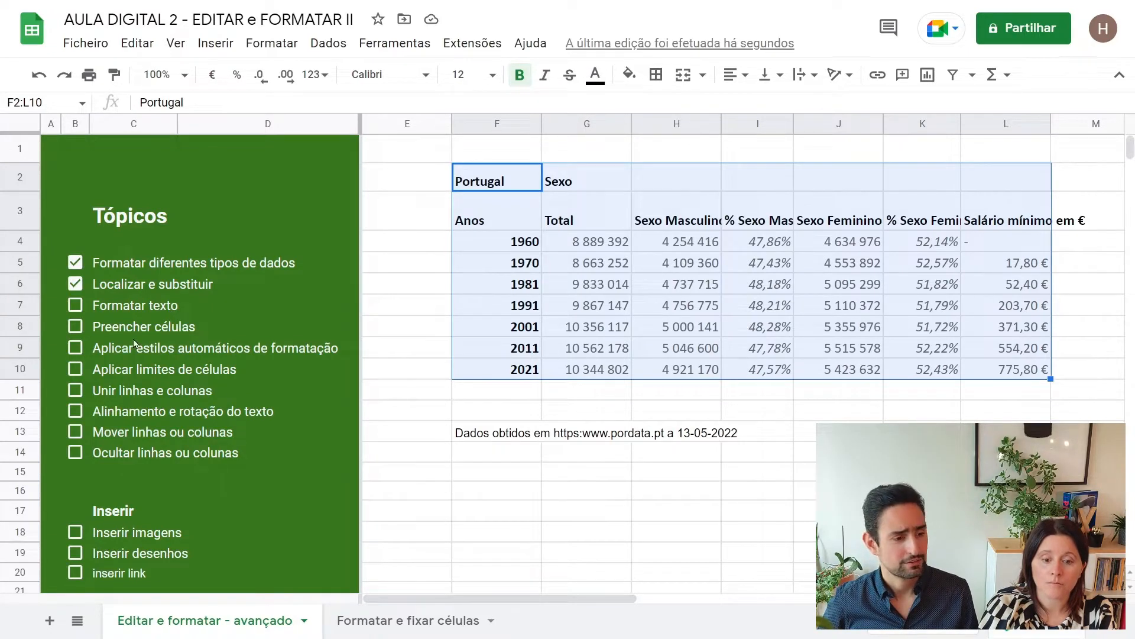
- Mark the "Formatar texto" topic as done and examine the finished reference table beyond the data
click(75, 305)
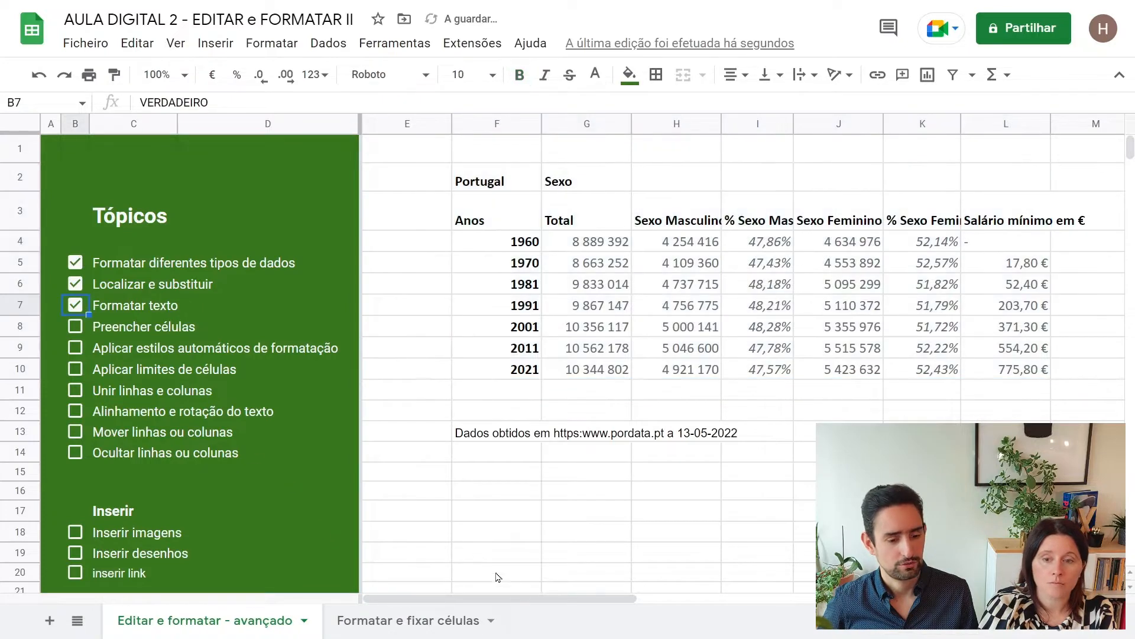
drag(545, 601, 832, 601)
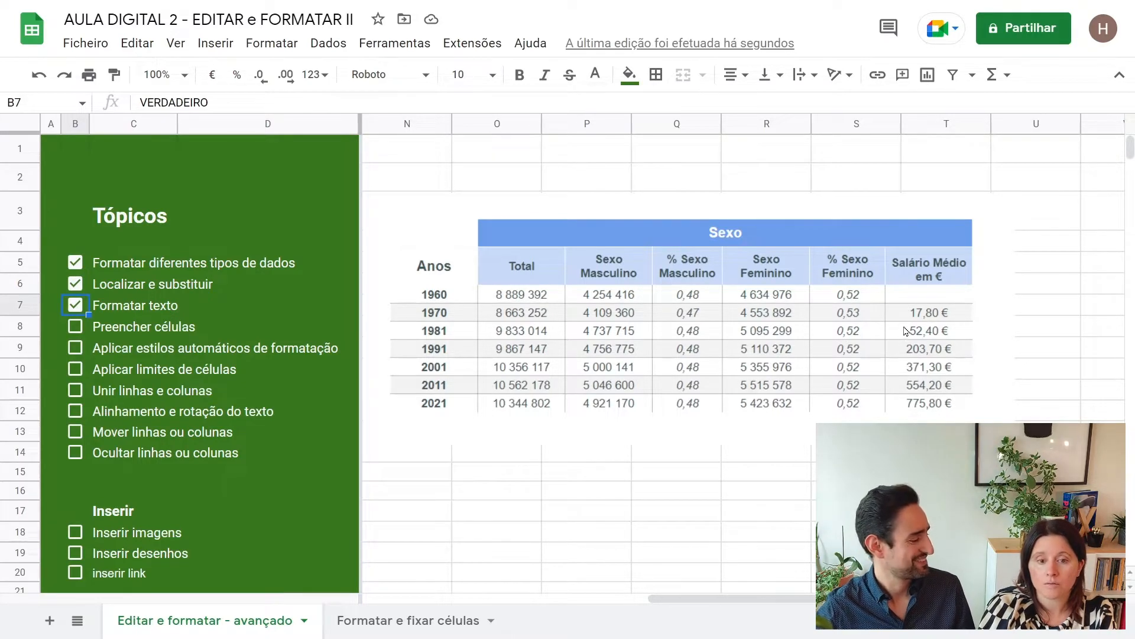
drag(804, 598, 534, 588)
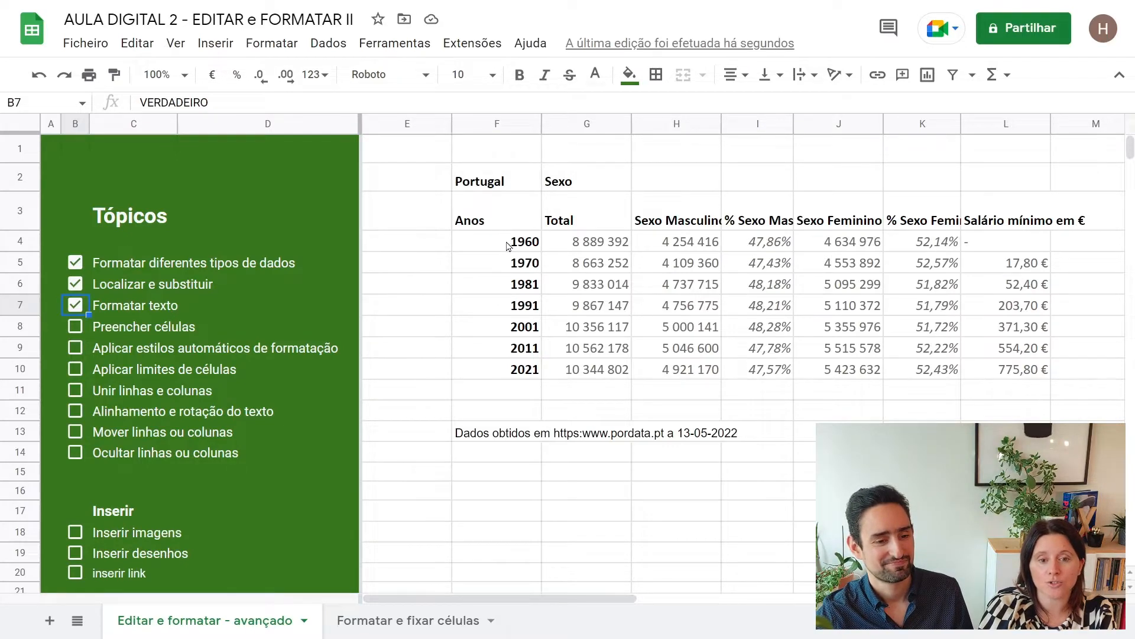
- Apply alternating colours to the data rows in F4:L10
mouse_move(501, 241)
mouse_down()
mouse_move(663, 284)
mouse_move(852, 362)
mouse_move(998, 377)
mouse_up()
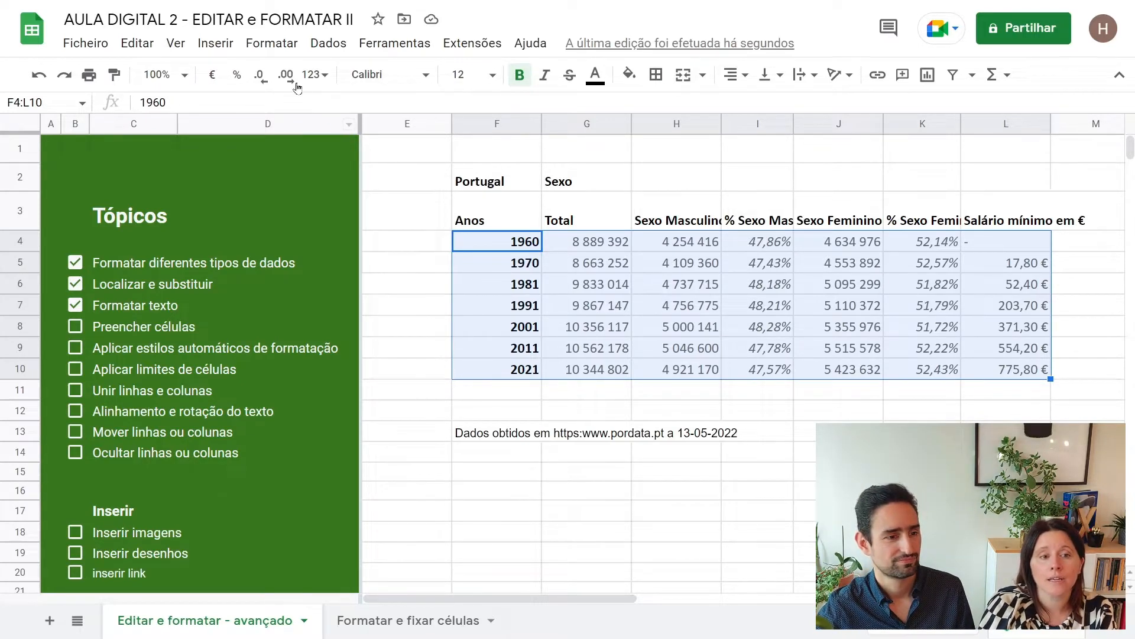
click(254, 51)
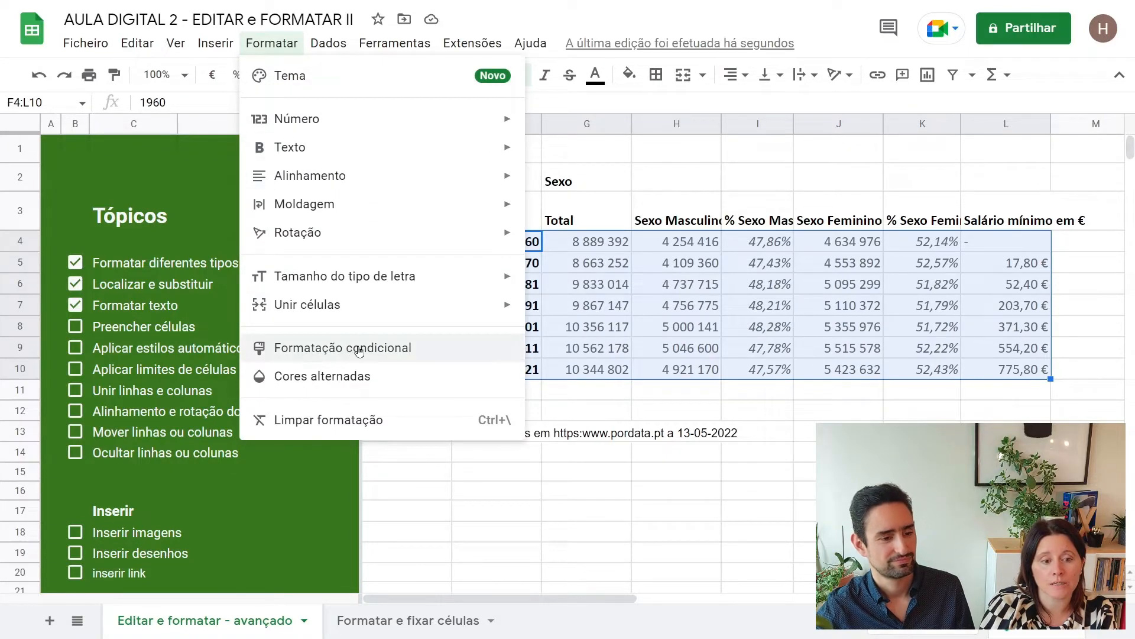
click(348, 381)
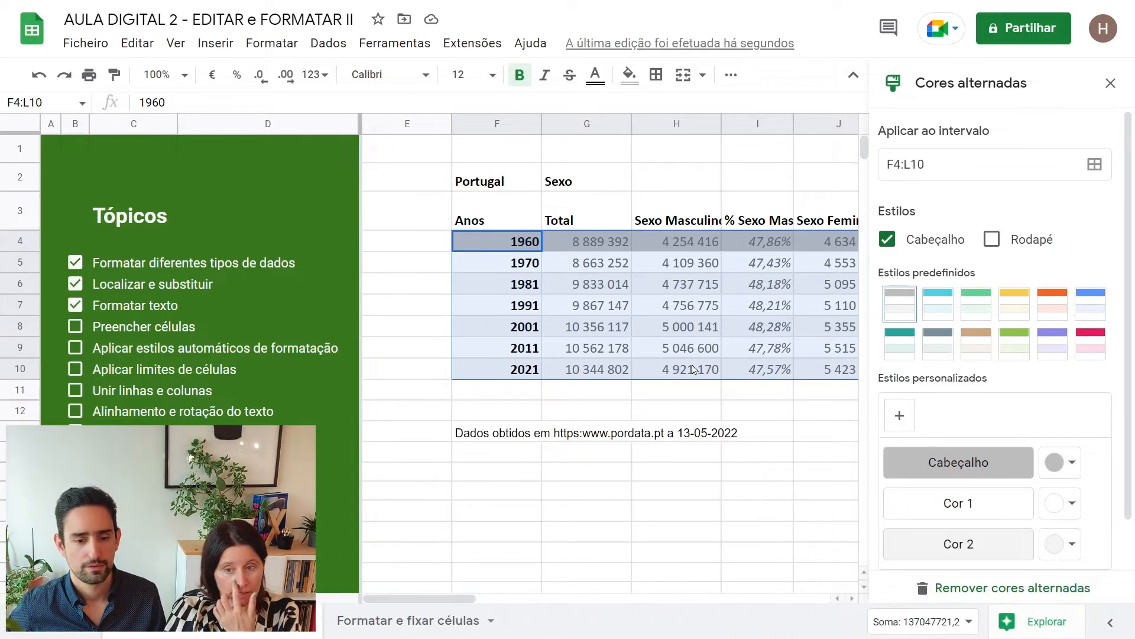
- Try the cyan, green, yellow, orange, blue and teal predefined styles on F4:L10, and return to the grey style
click(940, 308)
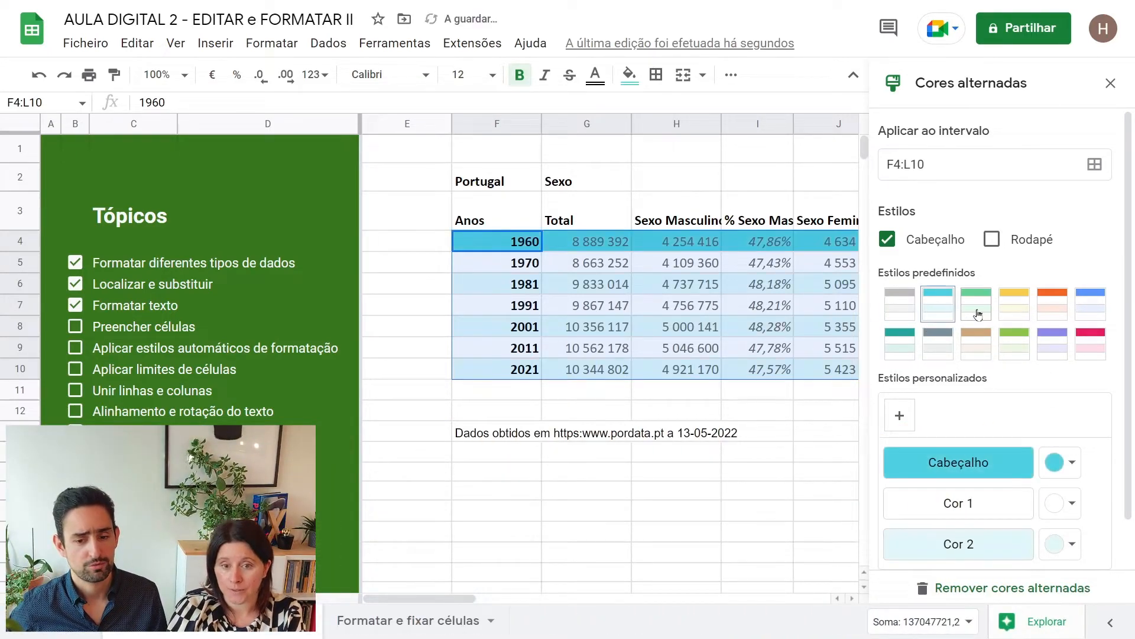
click(977, 311)
click(1007, 310)
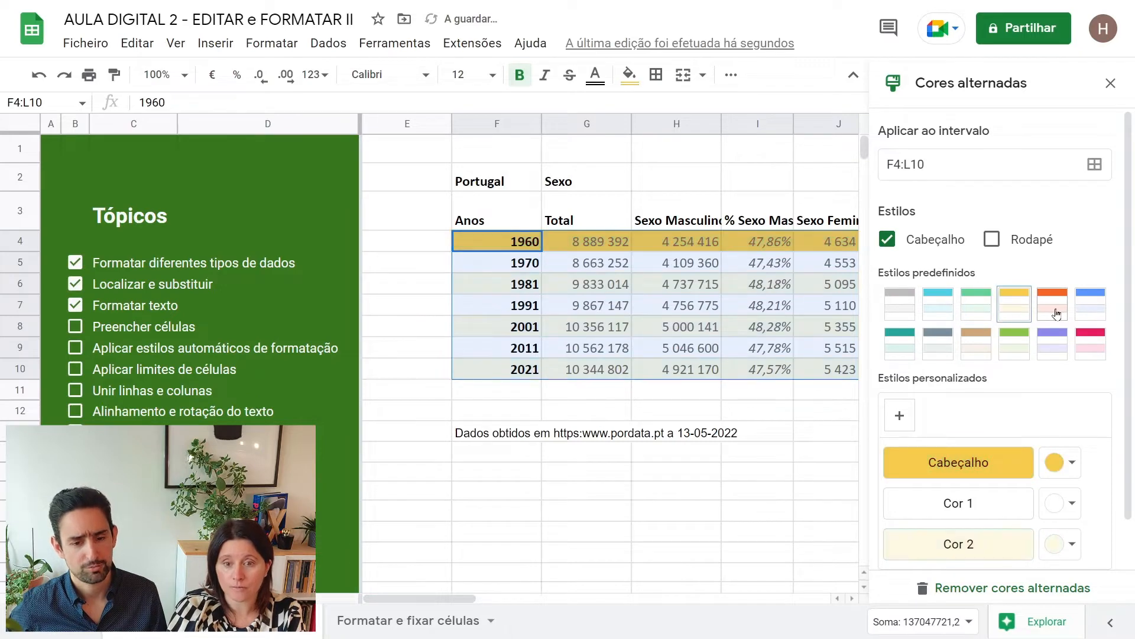
click(1057, 313)
click(1090, 310)
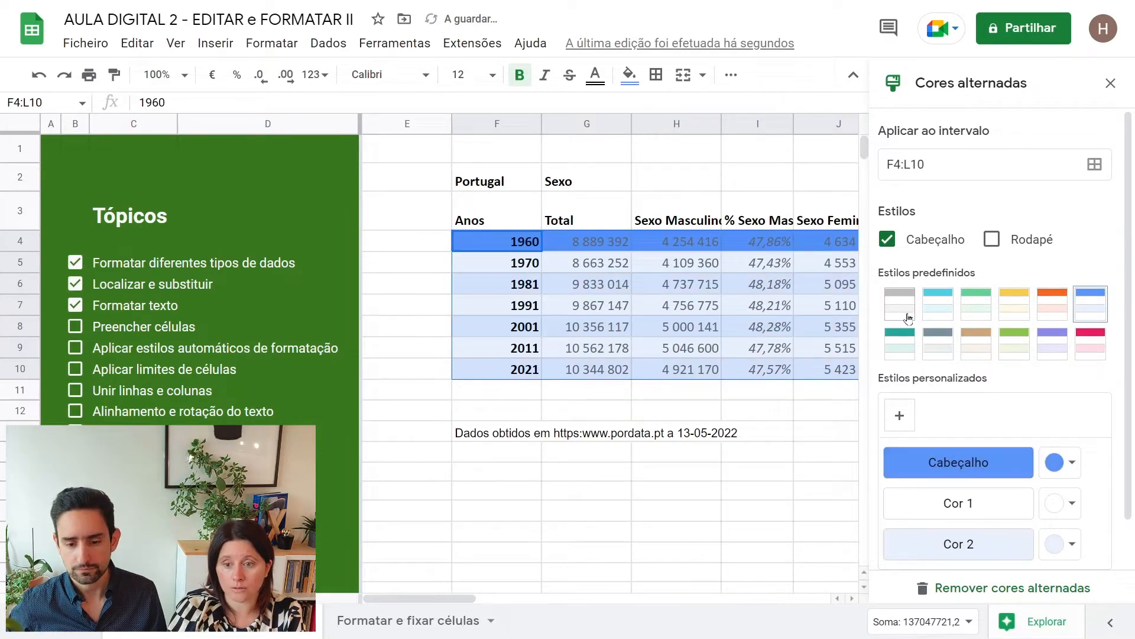
click(902, 346)
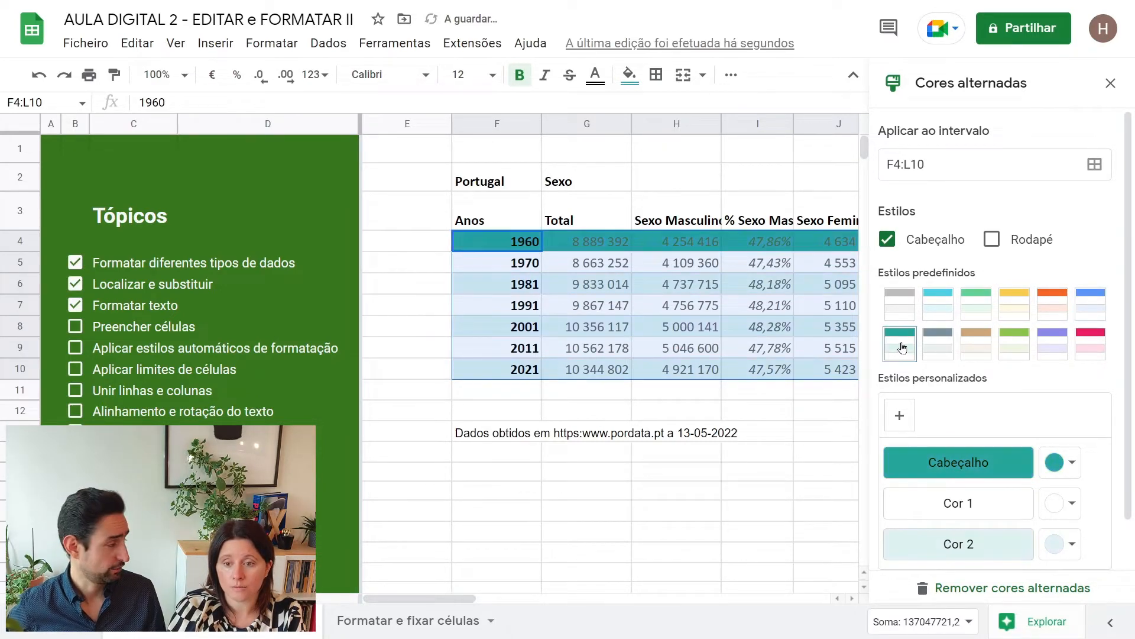
click(901, 310)
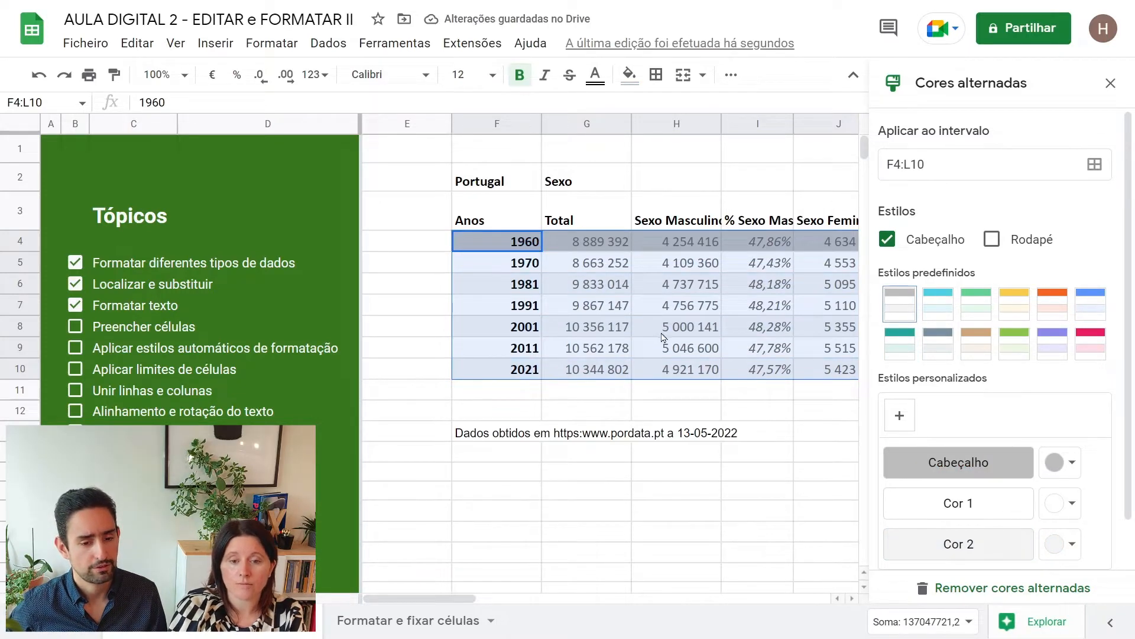
- Turn off the header style for the alternating colours on F4:L10 and finish the banding
click(888, 240)
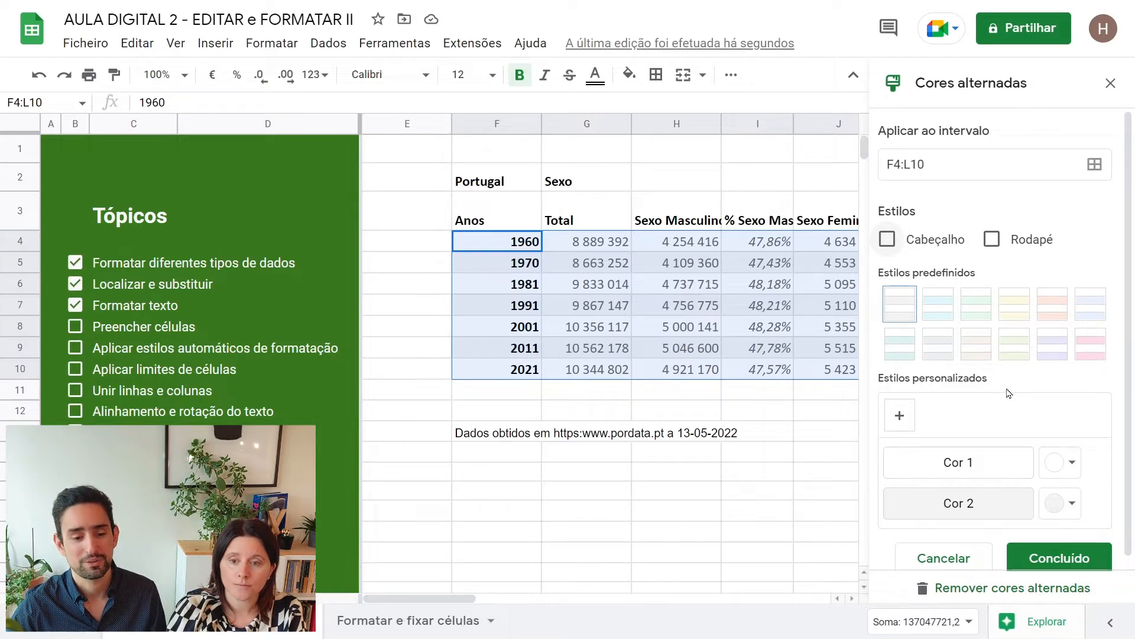
click(1053, 561)
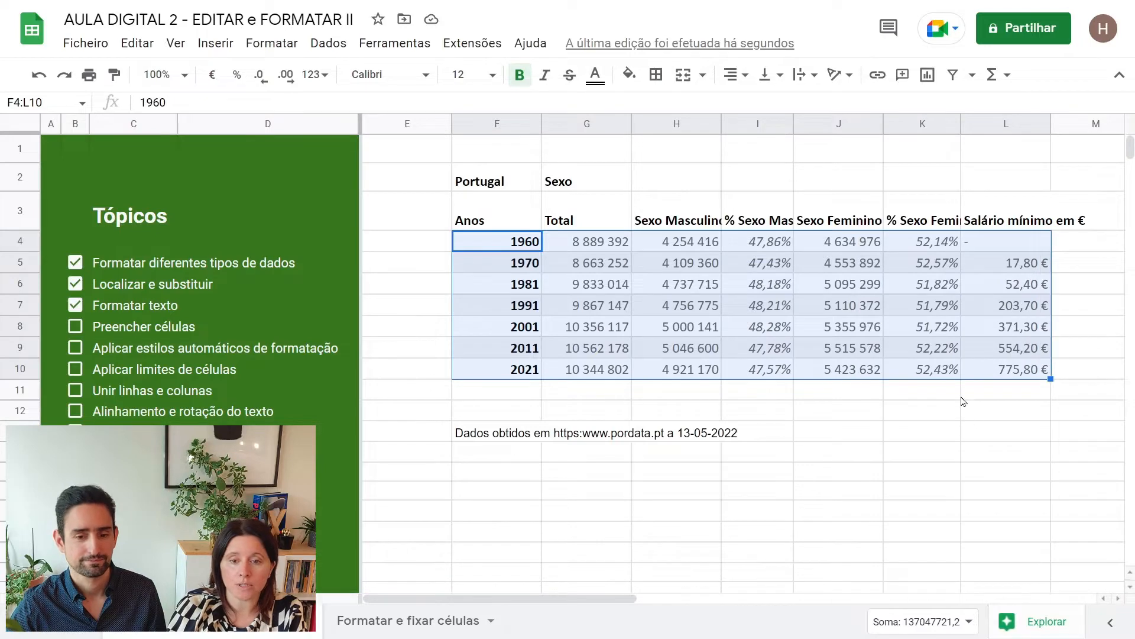
click(806, 418)
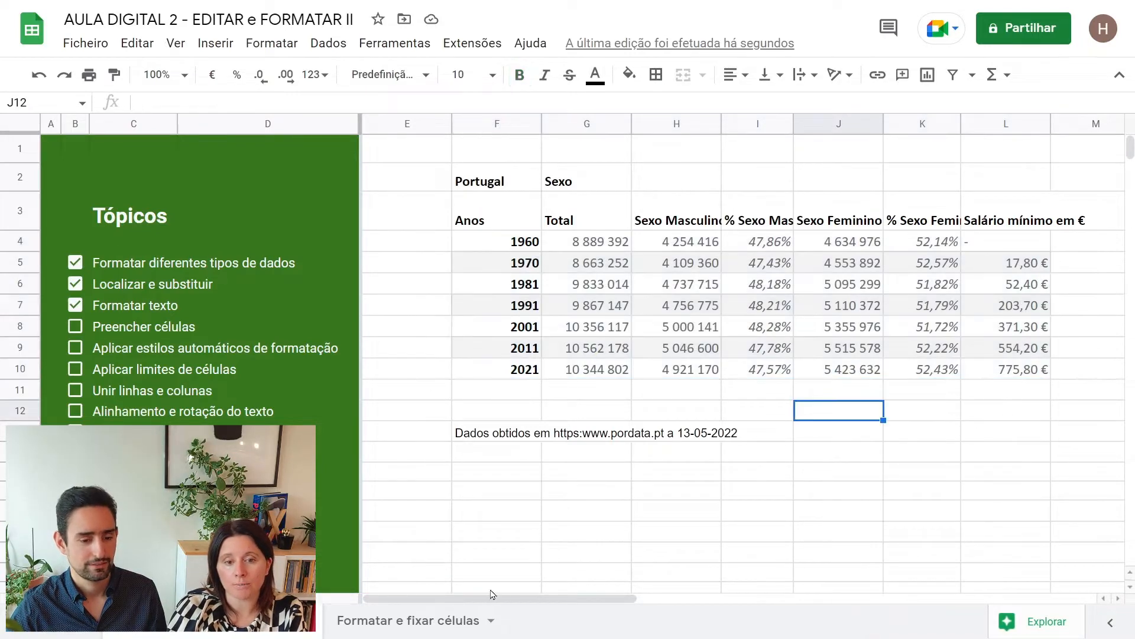
- Compare with the reference table and fill the heading cells G2:L2 with medium blue
drag(491, 602, 761, 596)
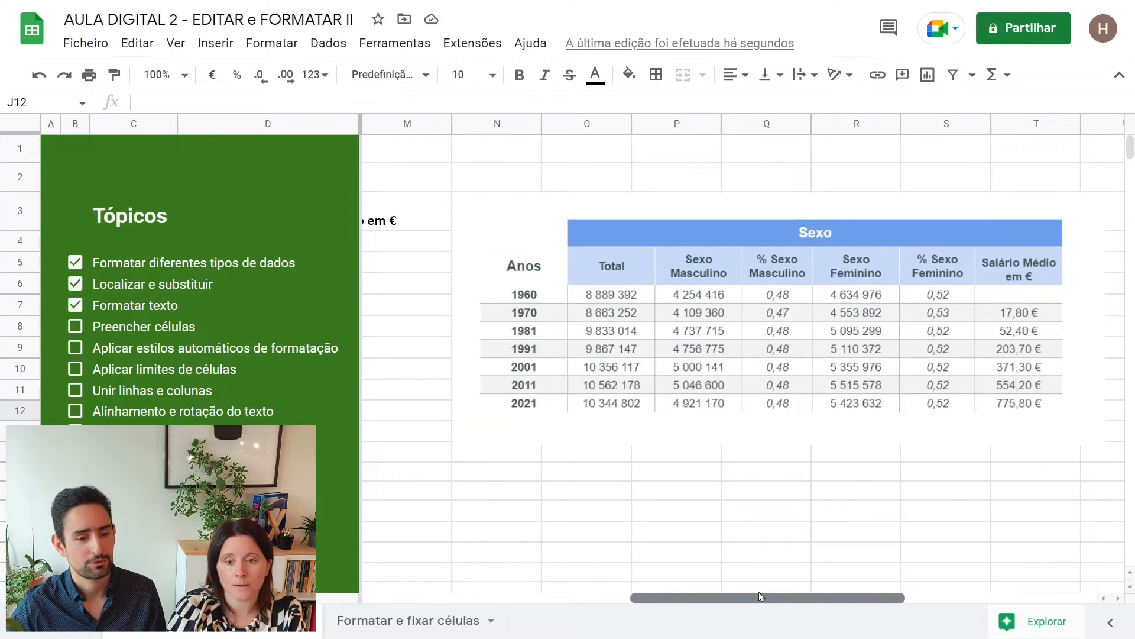
drag(761, 596, 512, 604)
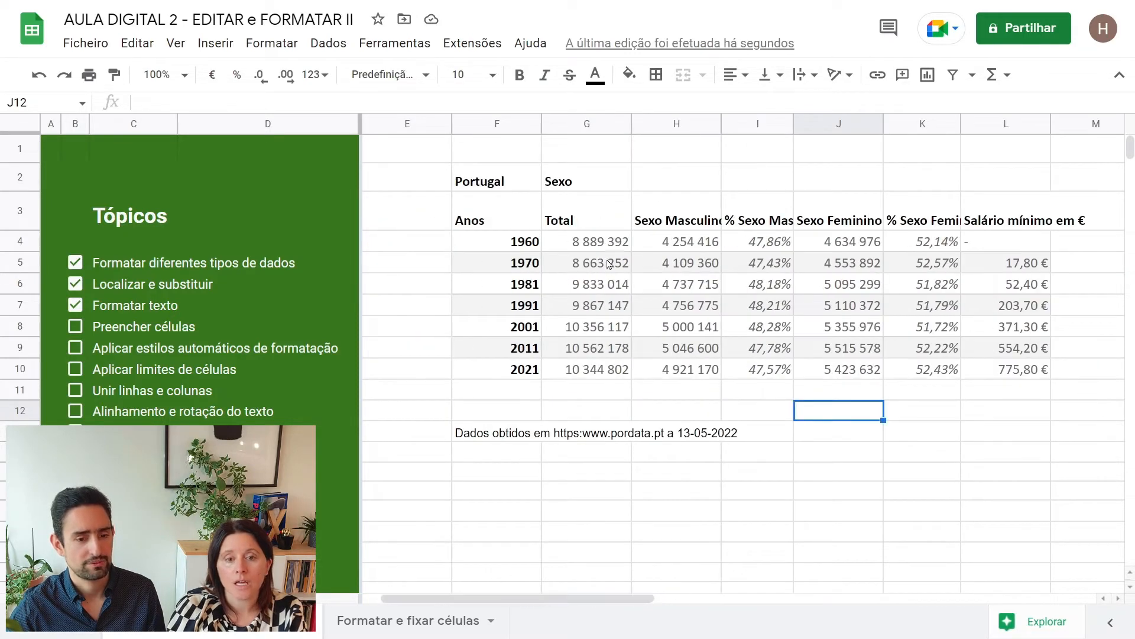
click(587, 180)
drag(587, 181, 1011, 187)
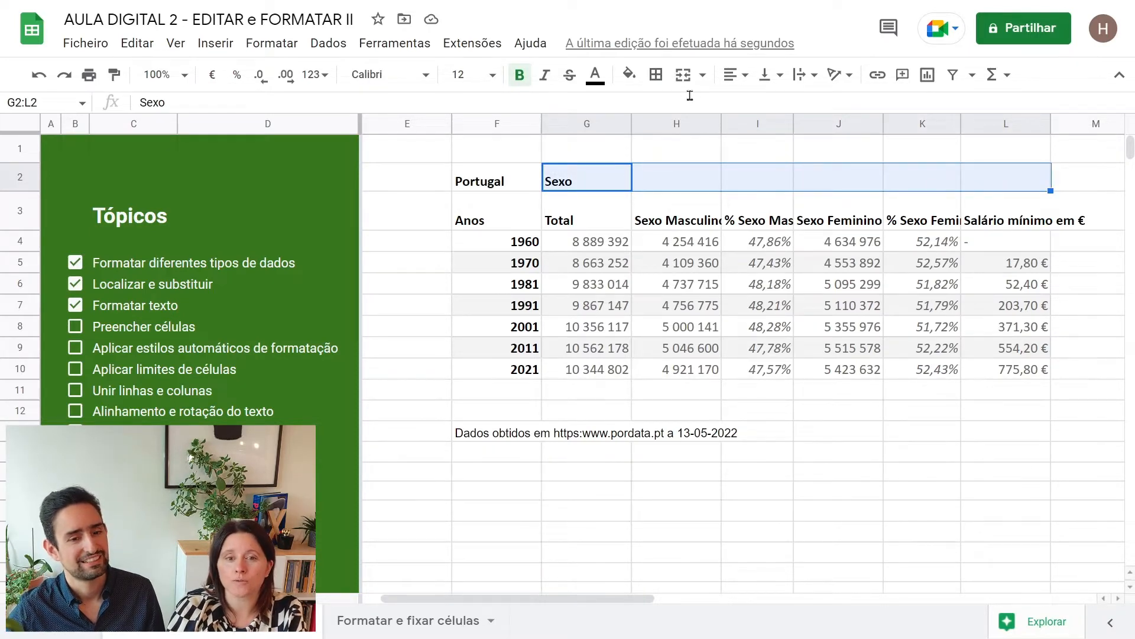
click(629, 74)
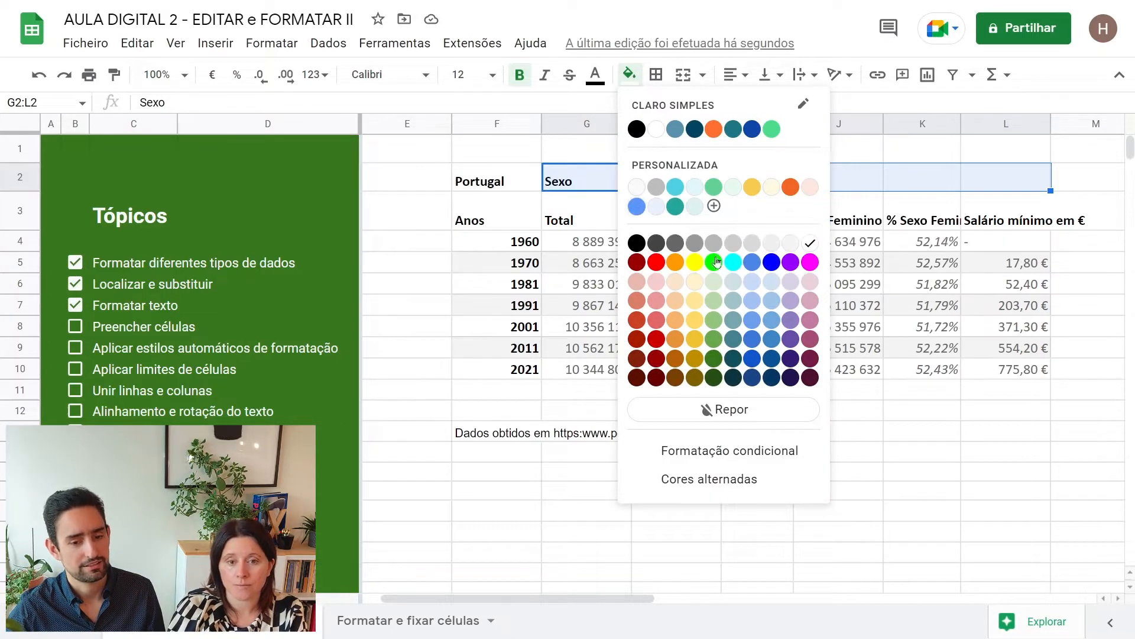
click(769, 327)
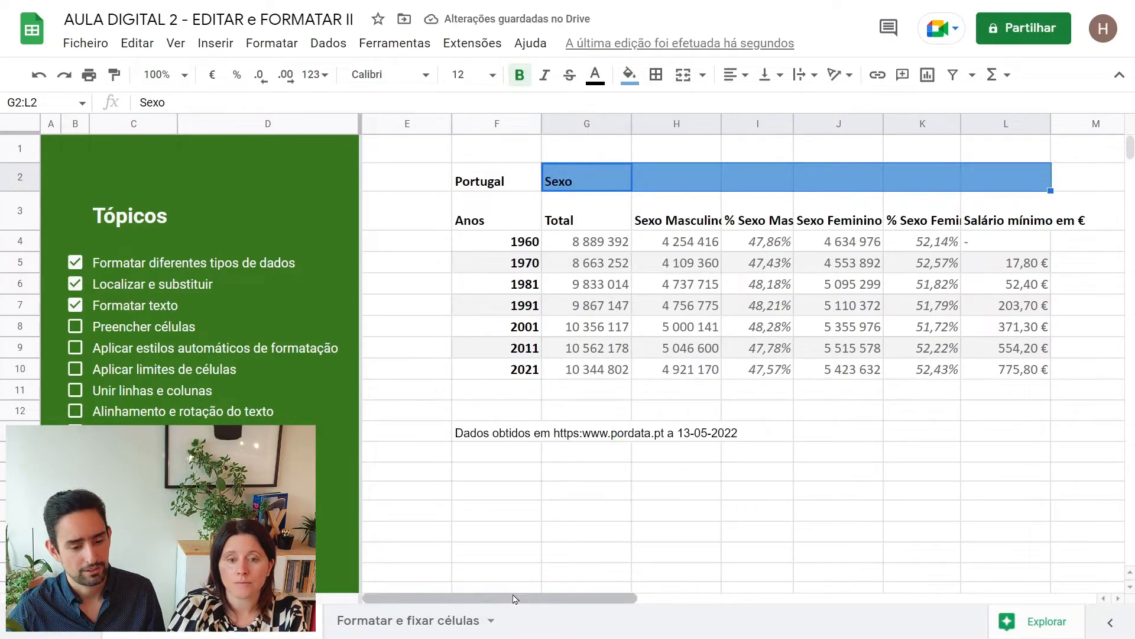
- Check the reference table's heading and merge cells G2:L2 into one "Sexo" cell
drag(517, 598, 806, 597)
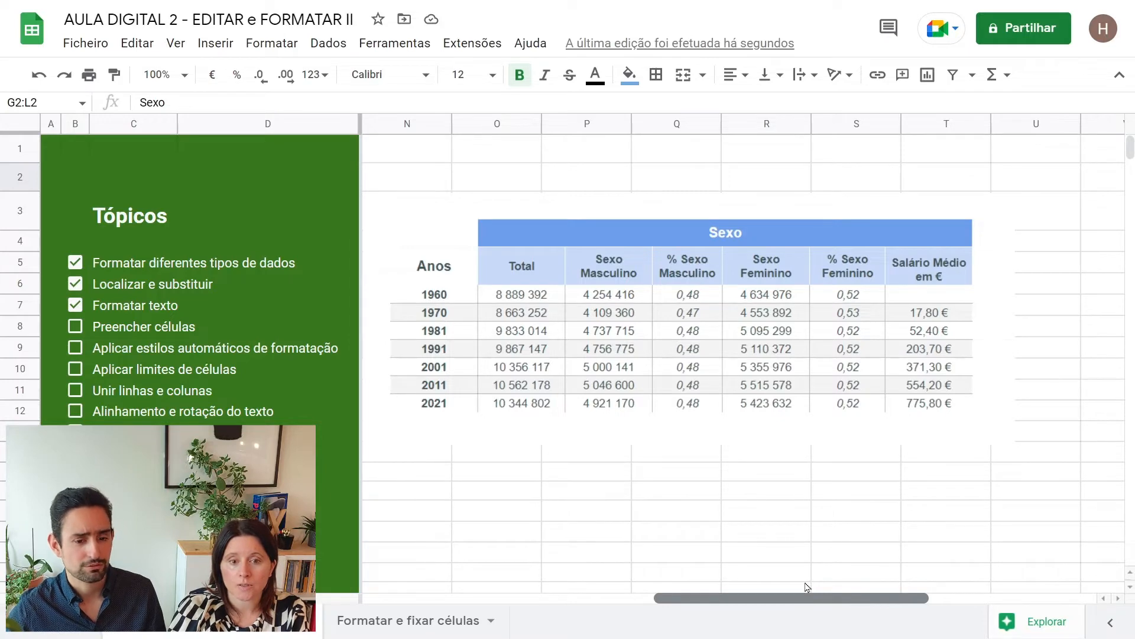
drag(822, 596, 497, 600)
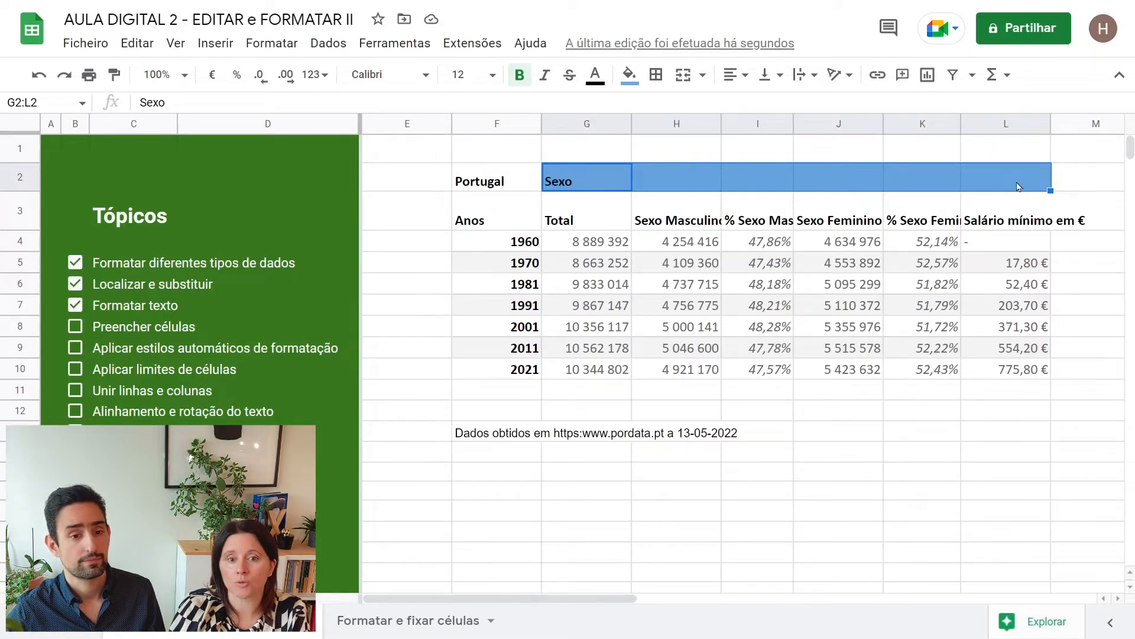
click(686, 77)
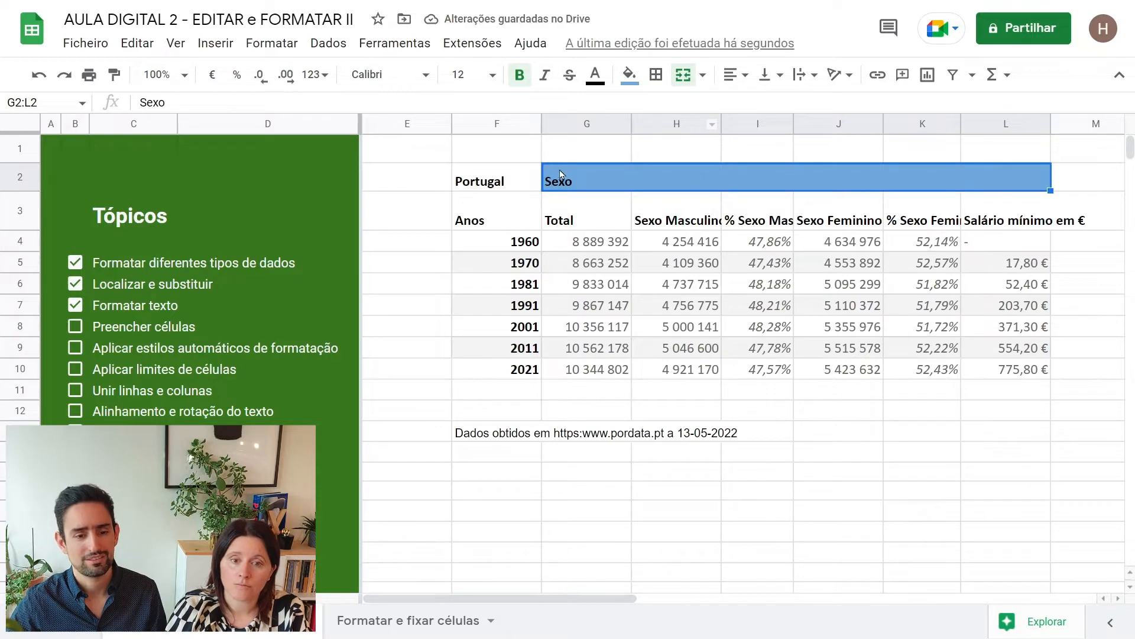
- Fill the column headings in G3:L3 with a pale blue
drag(565, 206, 986, 210)
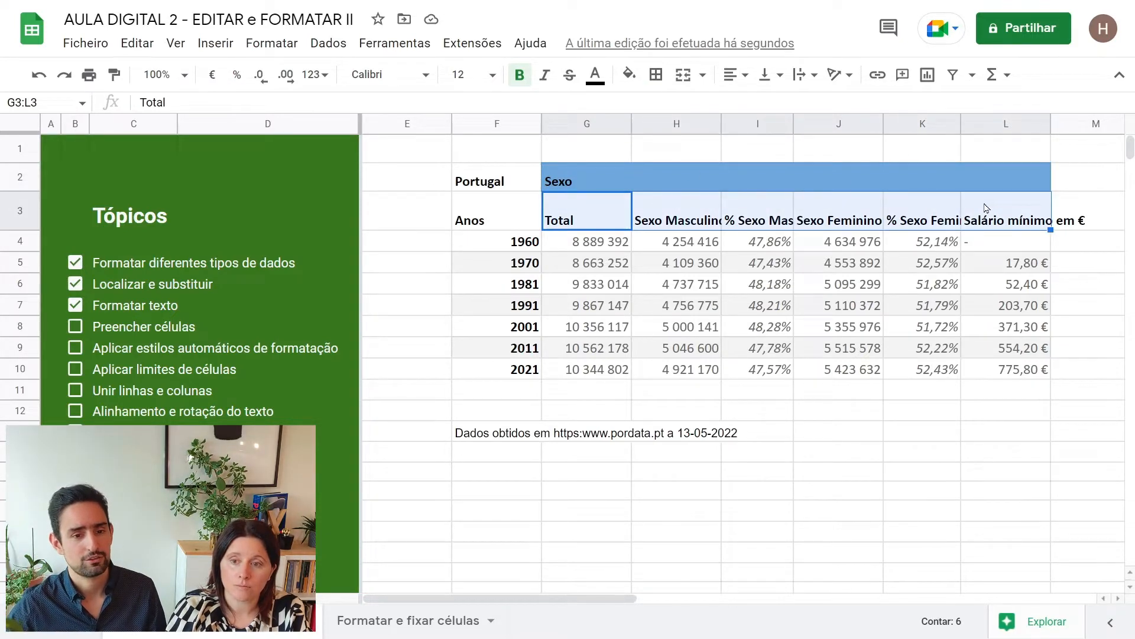
click(628, 74)
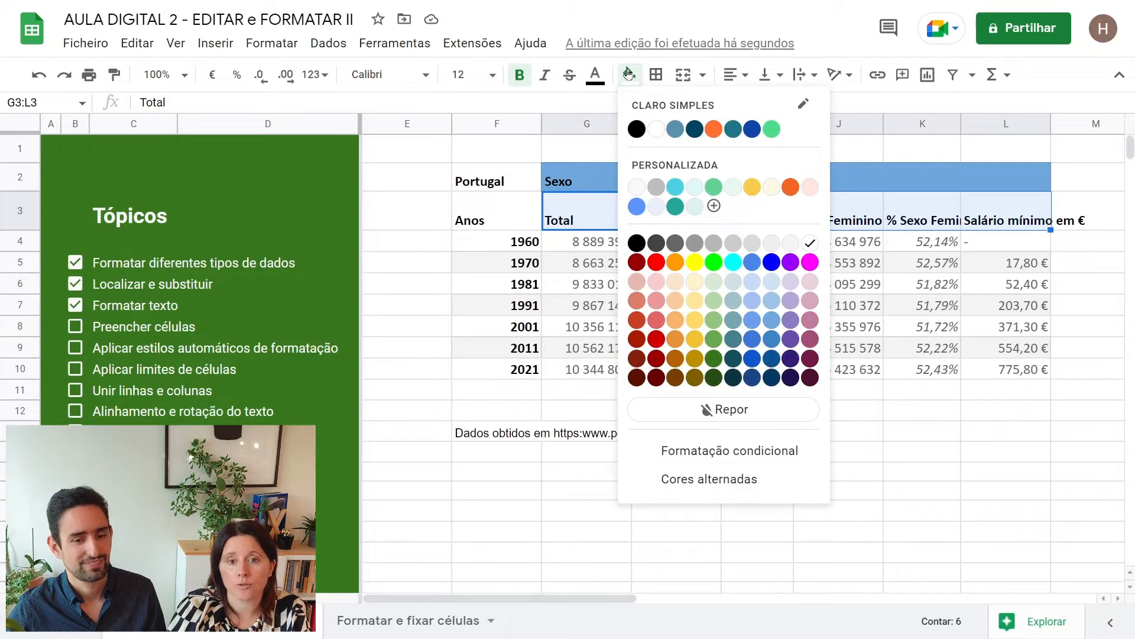
click(774, 287)
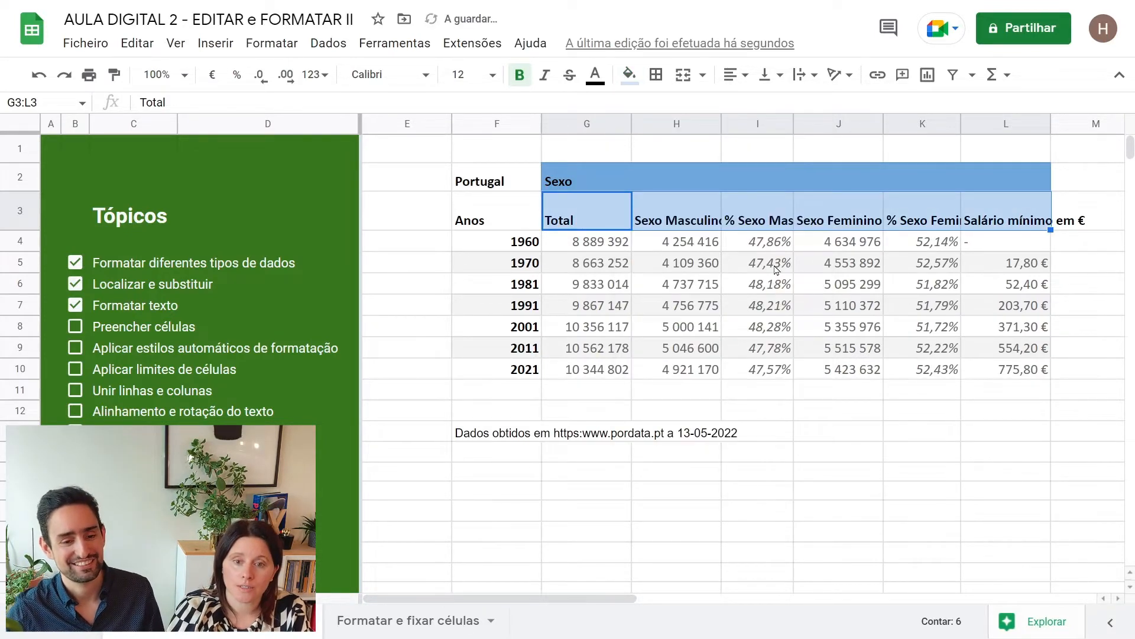
- Set the text colour of the merged "Sexo" heading to white
click(650, 173)
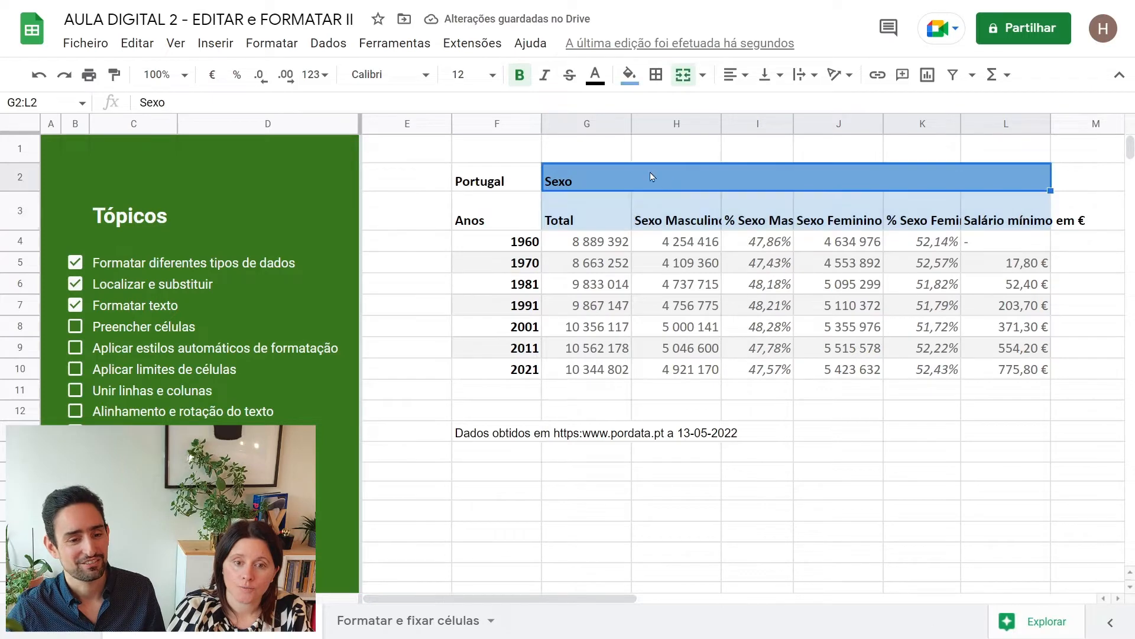
click(596, 76)
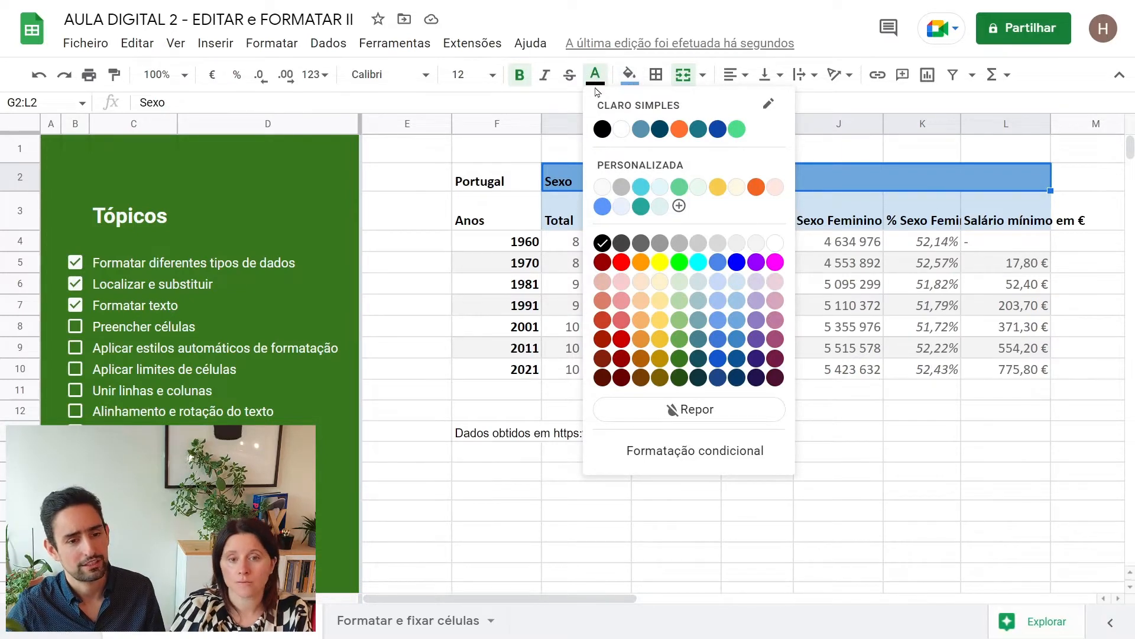
click(622, 129)
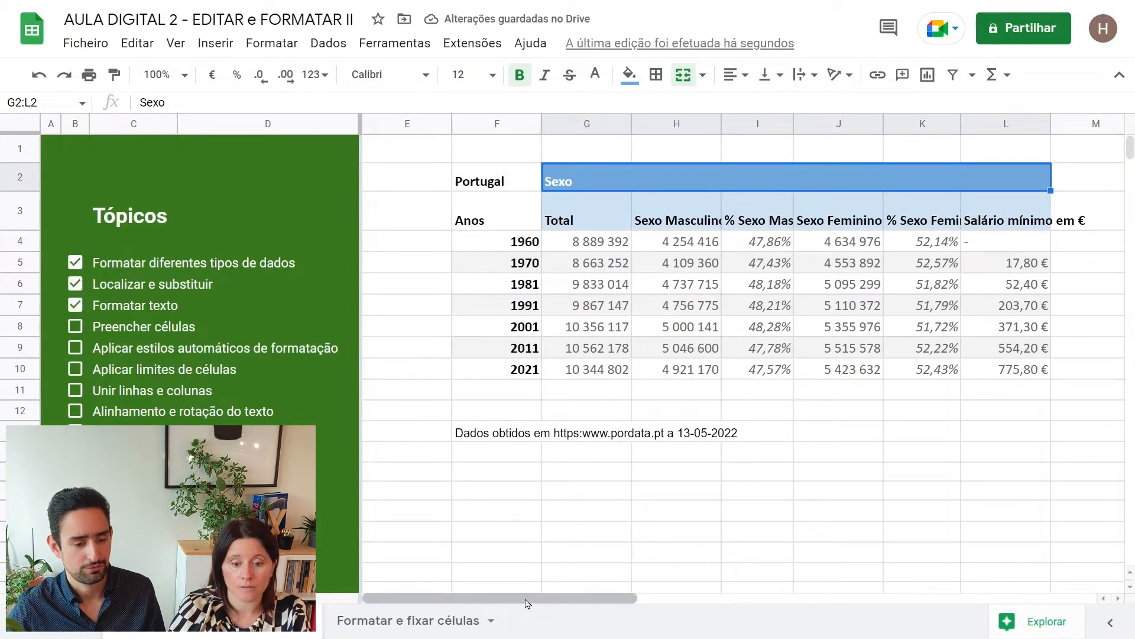
- Mark the topics "Preencher células", "Aplicar estilos automáticos de formatação" and "Unir linhas e colunas" as done
drag(529, 603, 787, 596)
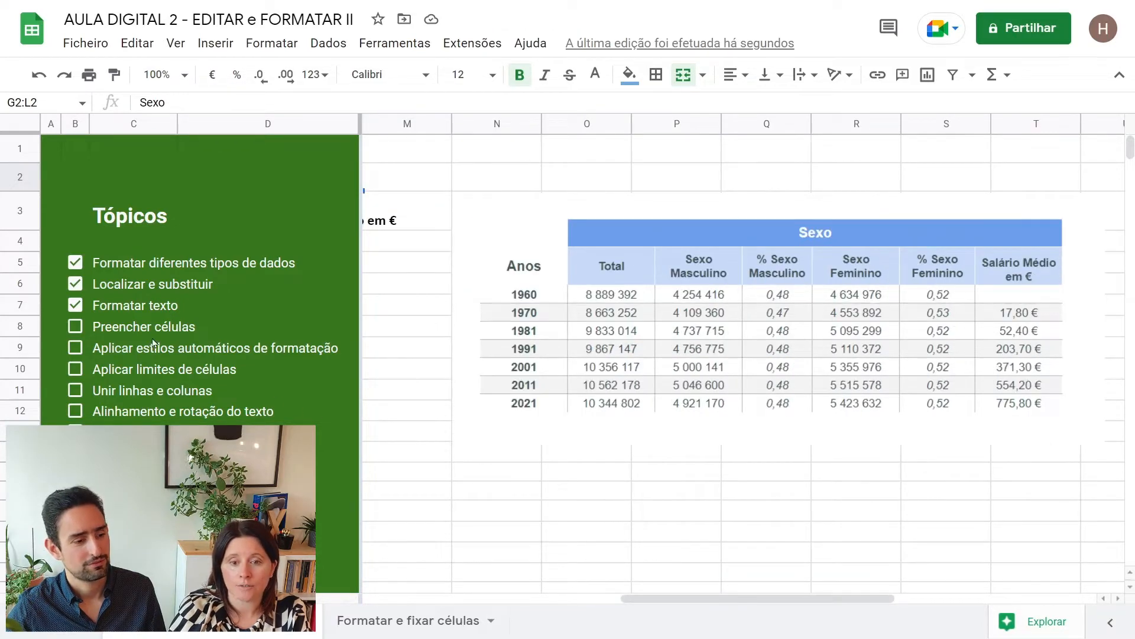
click(76, 326)
click(75, 348)
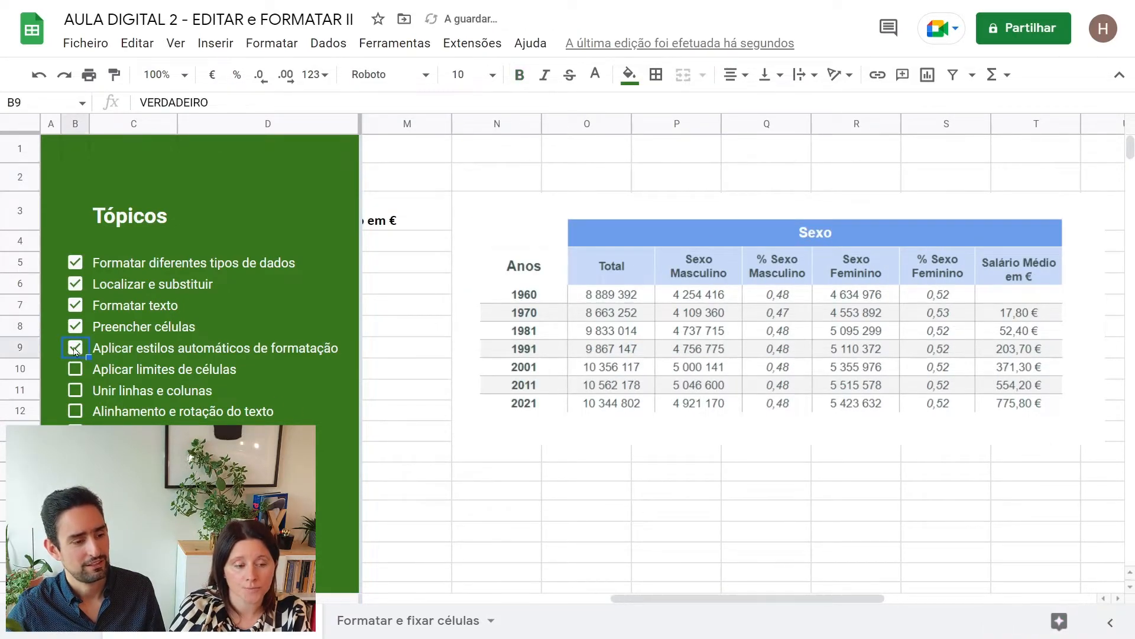
click(75, 391)
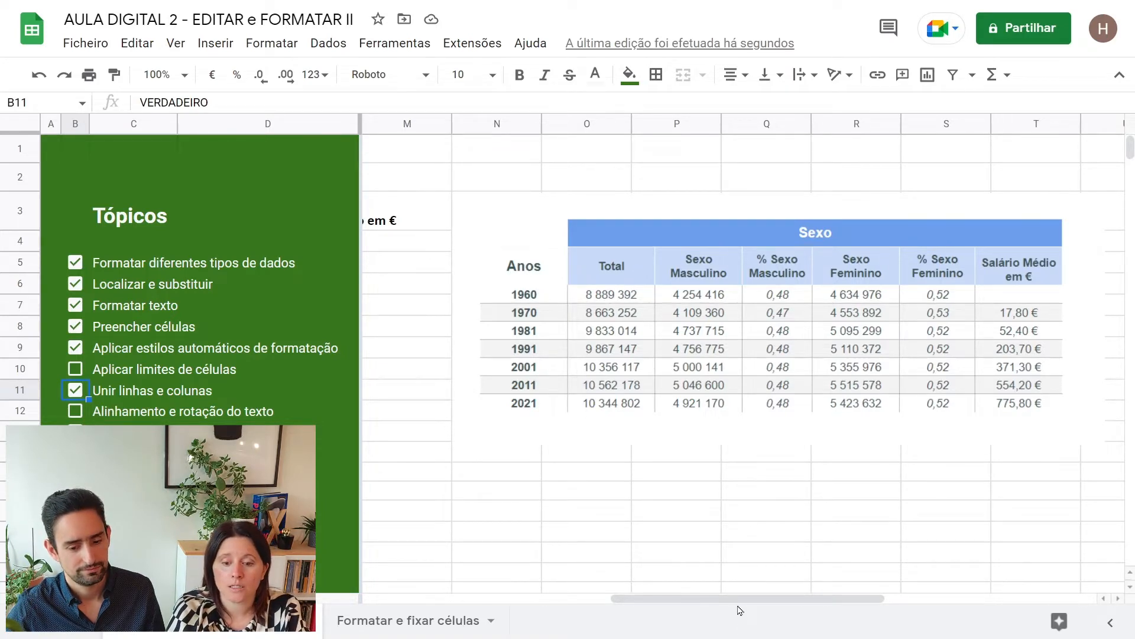
- Wrap the text of the column headings in G3:L3
drag(739, 610, 511, 582)
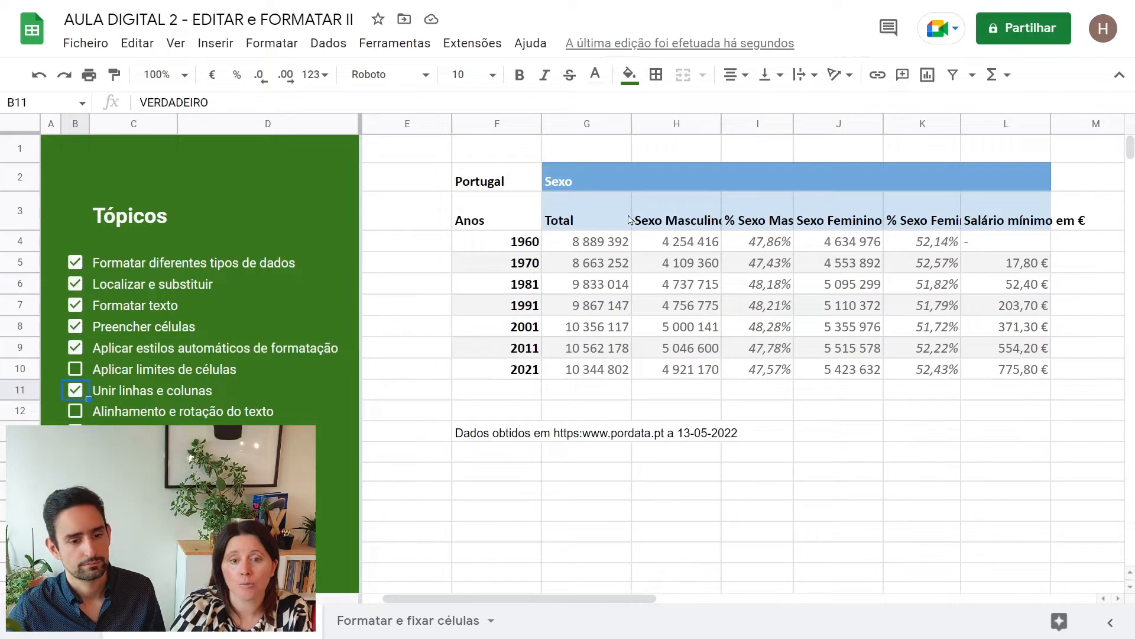
drag(578, 213, 987, 218)
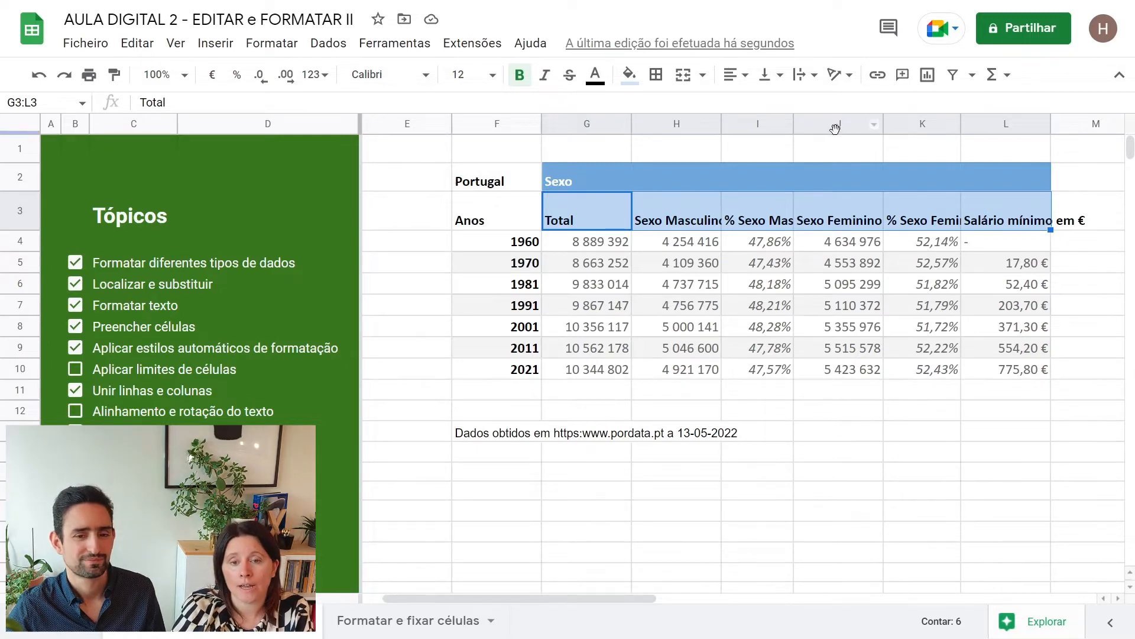
click(818, 86)
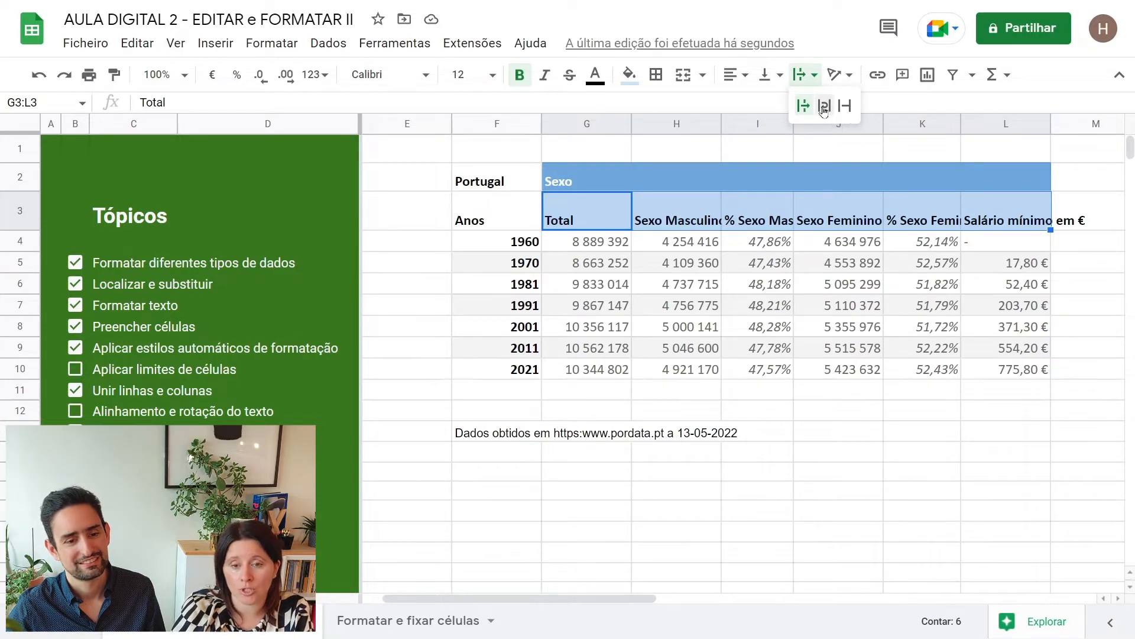
click(824, 108)
click(815, 76)
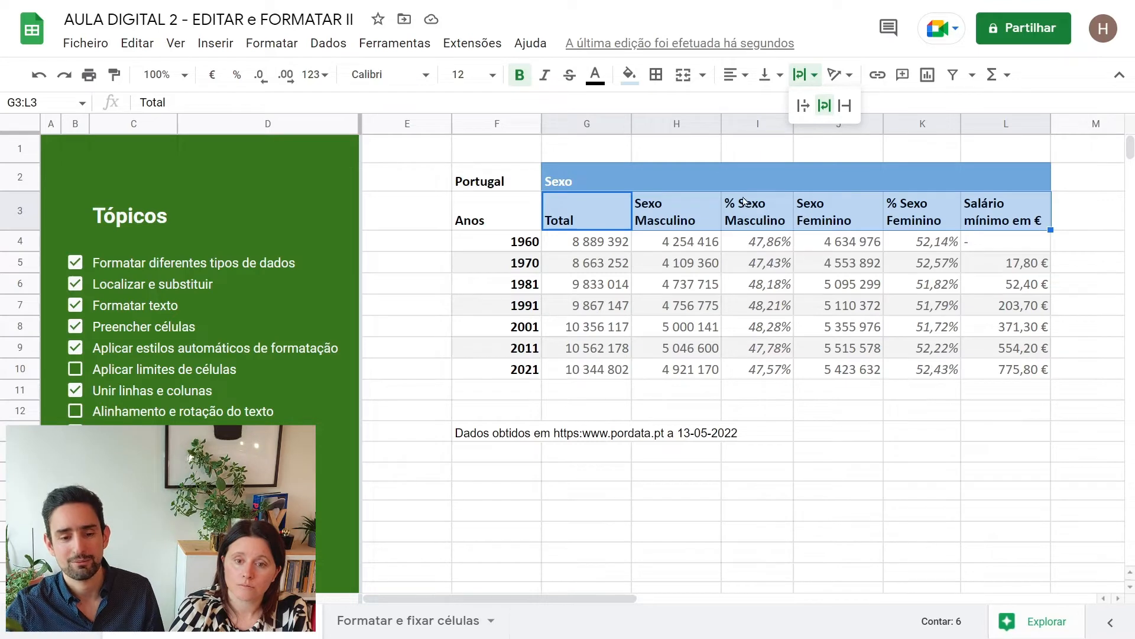
- Try clipping the heading text in G3:L3 and check the full text of the heading in I3
click(846, 104)
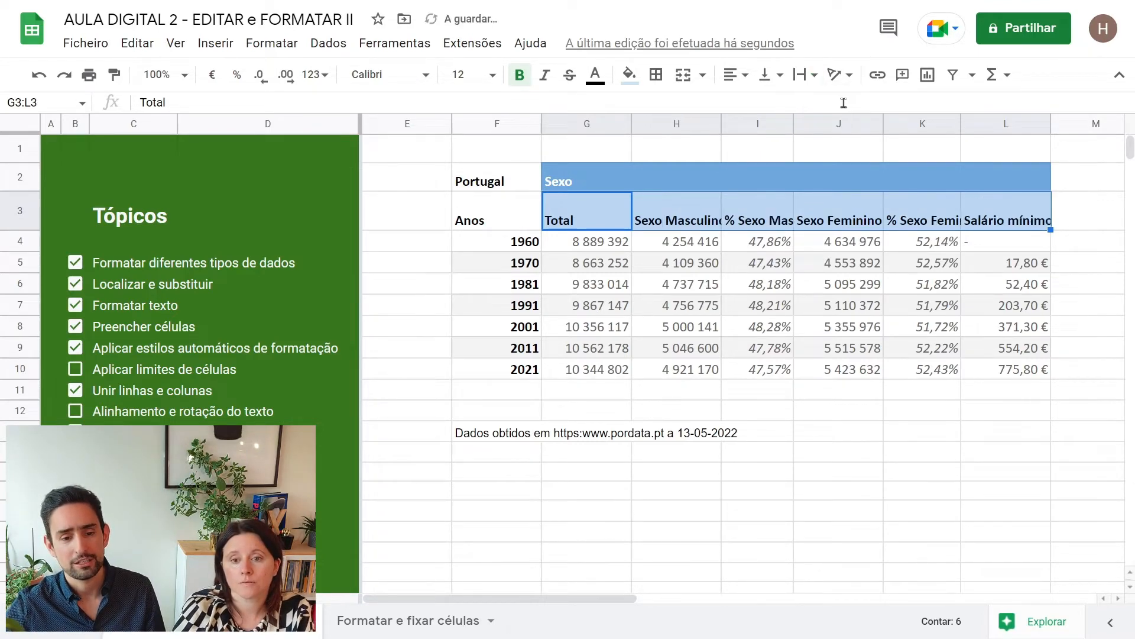
click(732, 226)
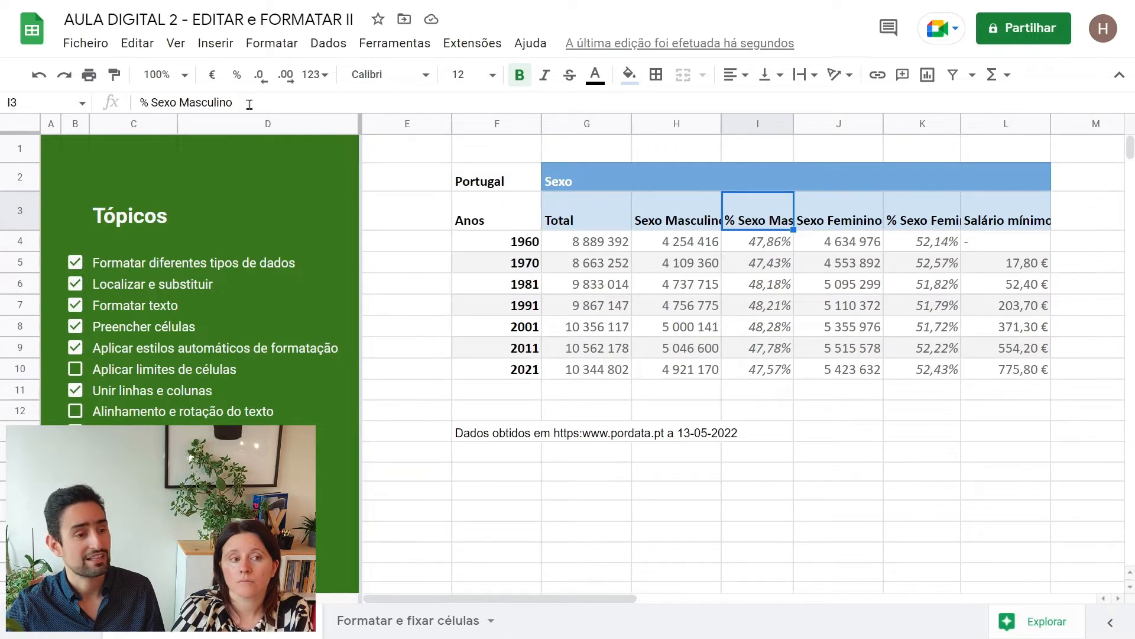
drag(249, 105, 128, 106)
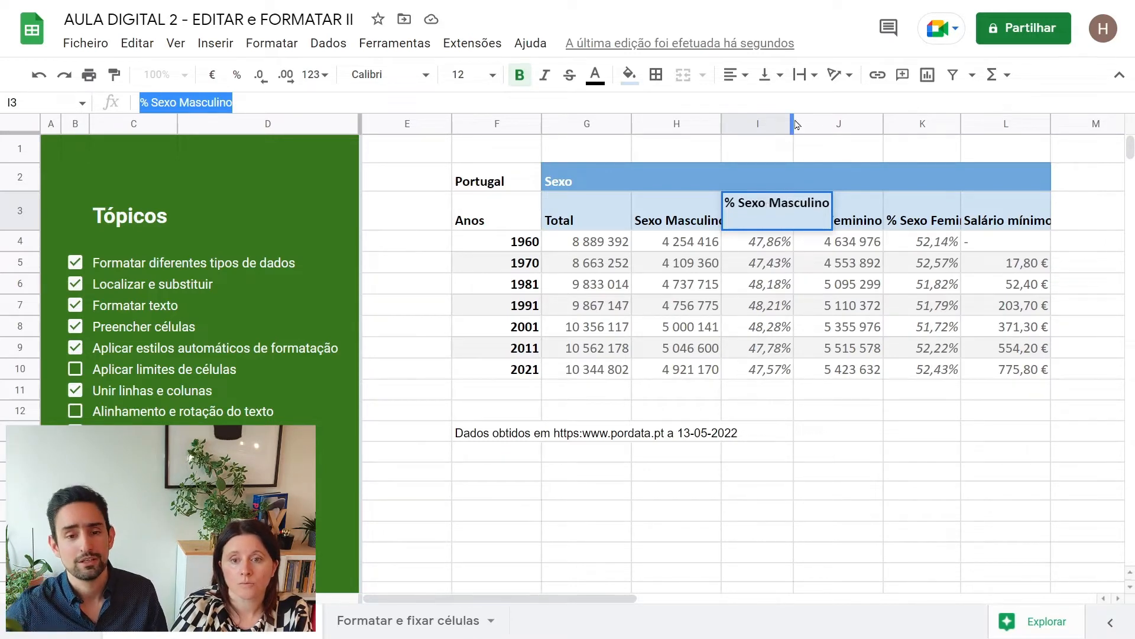
- Reapply text wrapping to the heading in I3 and to the rest of the column headings in G3:L3
click(805, 75)
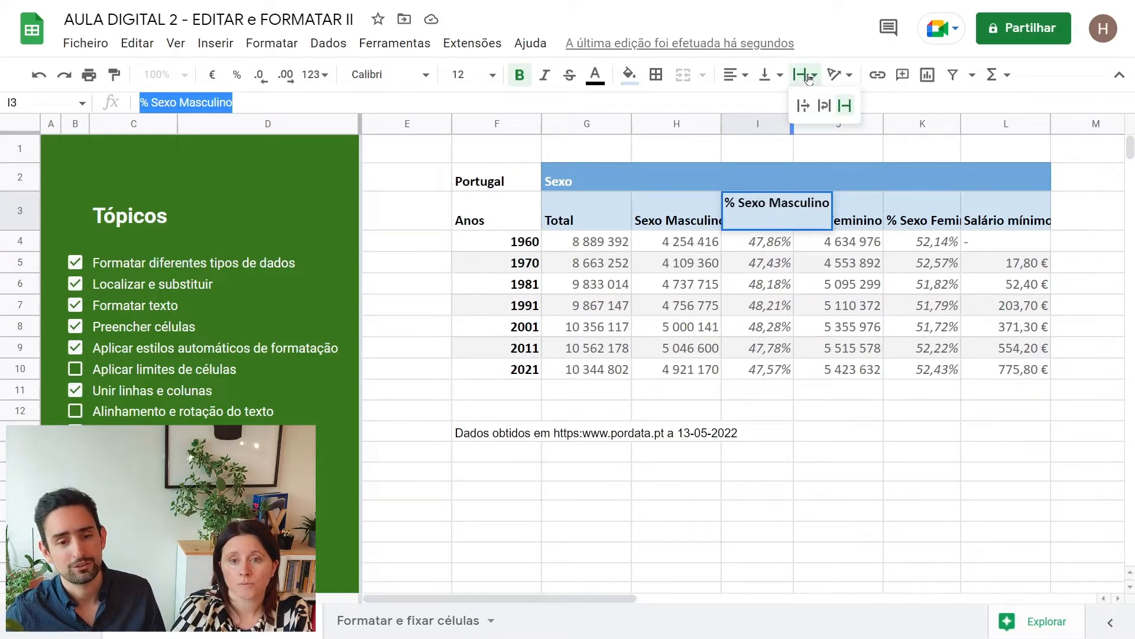
click(824, 106)
click(786, 416)
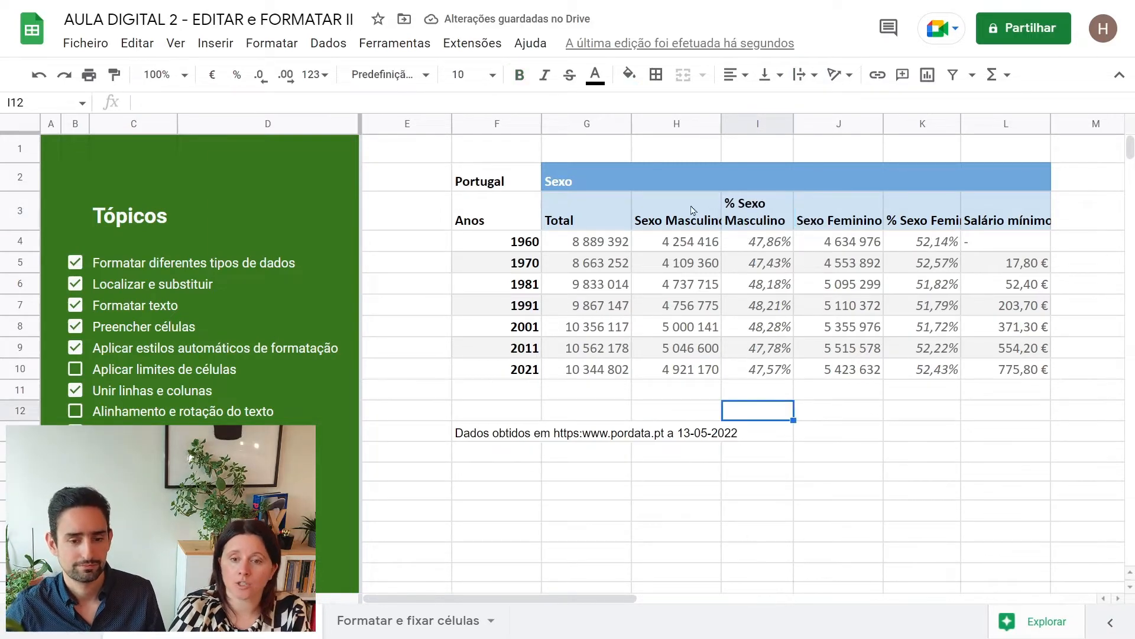
drag(577, 199, 1005, 214)
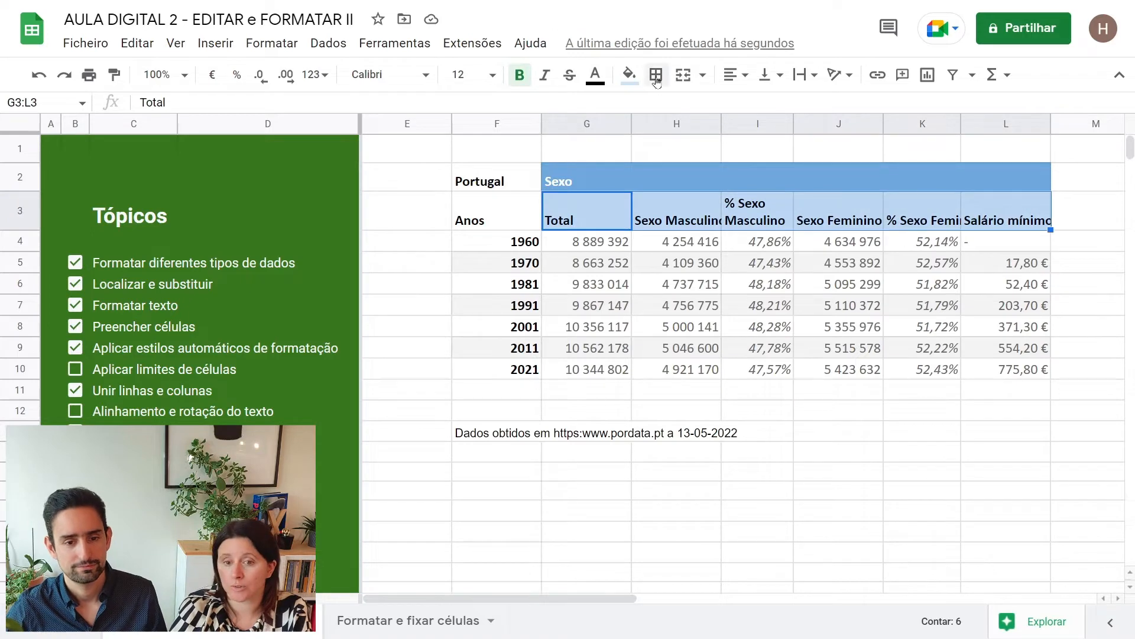
click(809, 76)
click(825, 110)
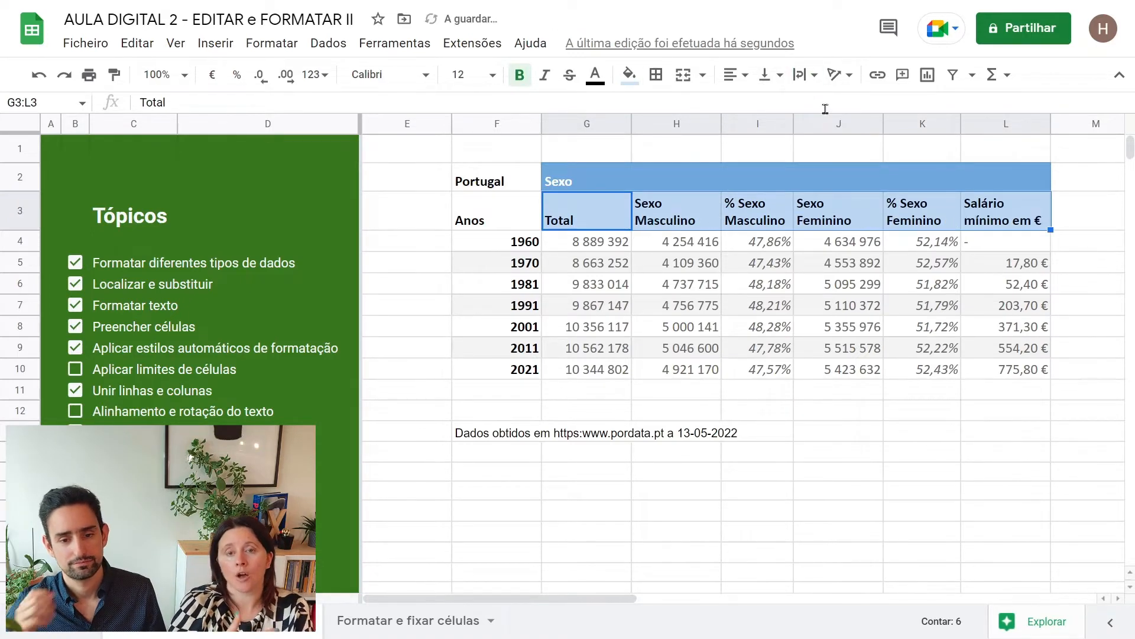
click(779, 502)
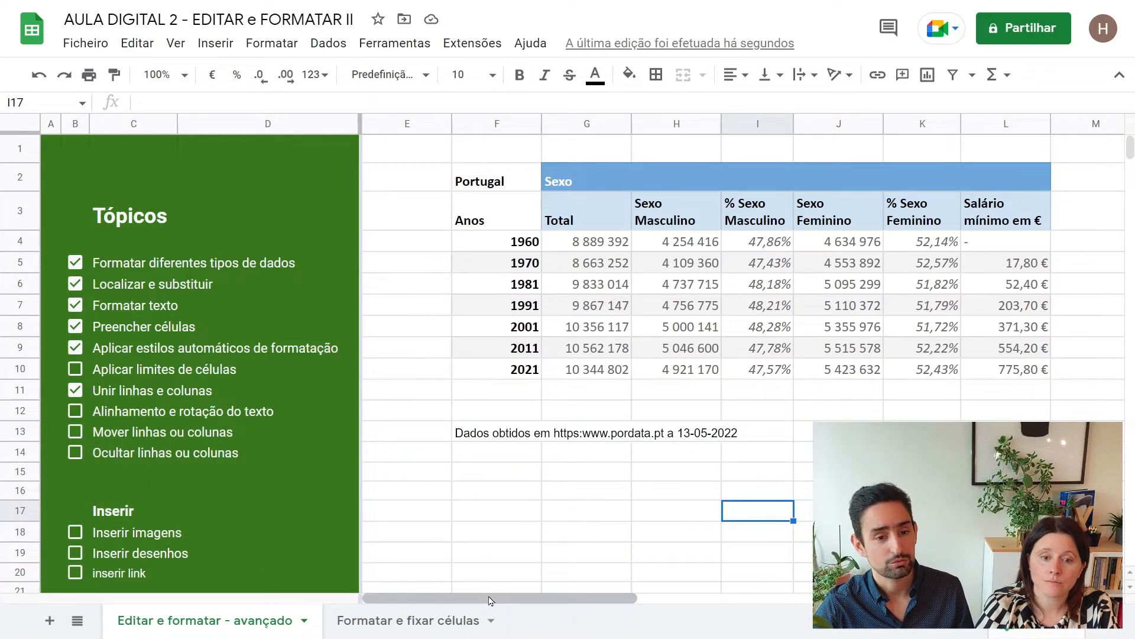
- Check the alignment in the reference table and centre the contents of F2:L10 horizontally
drag(490, 600, 791, 575)
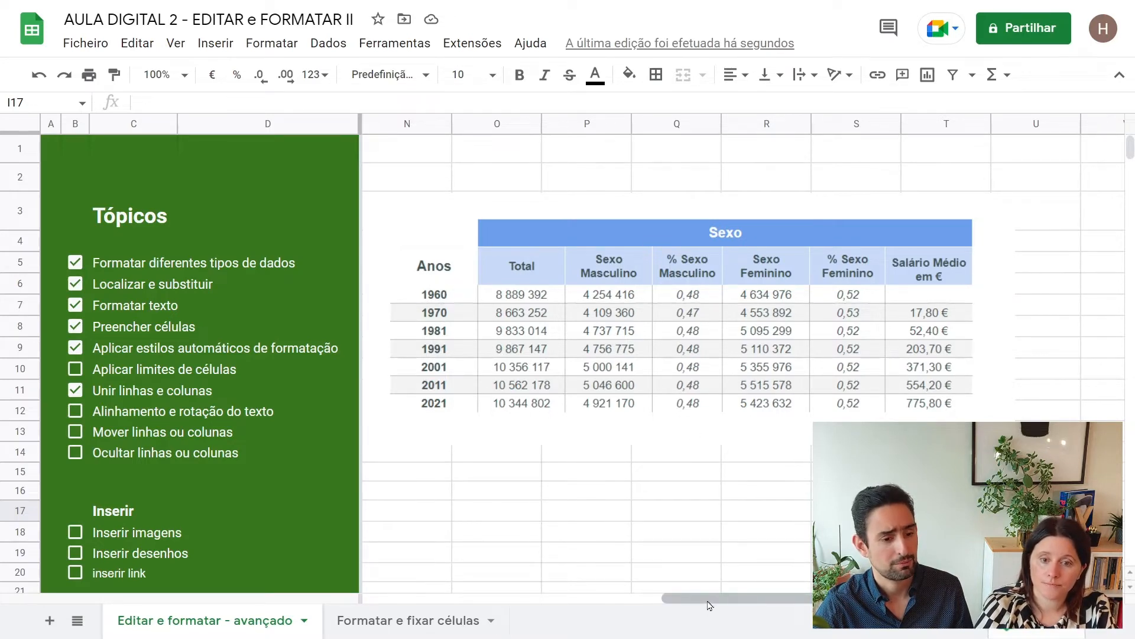
drag(710, 604, 432, 600)
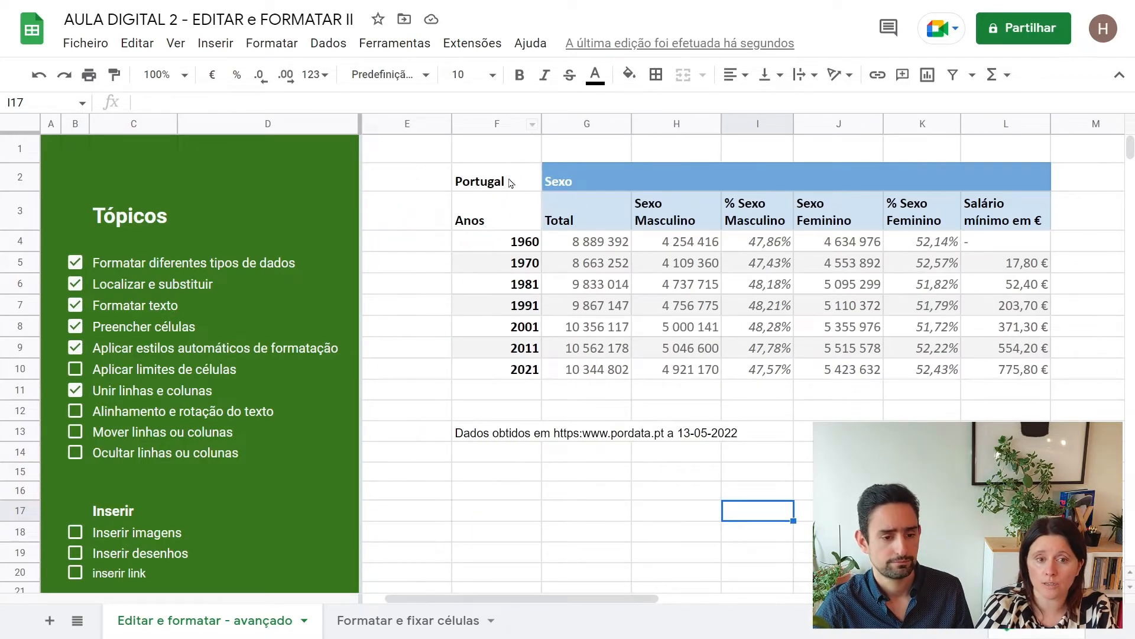
drag(512, 181, 1030, 263)
drag(910, 315, 971, 382)
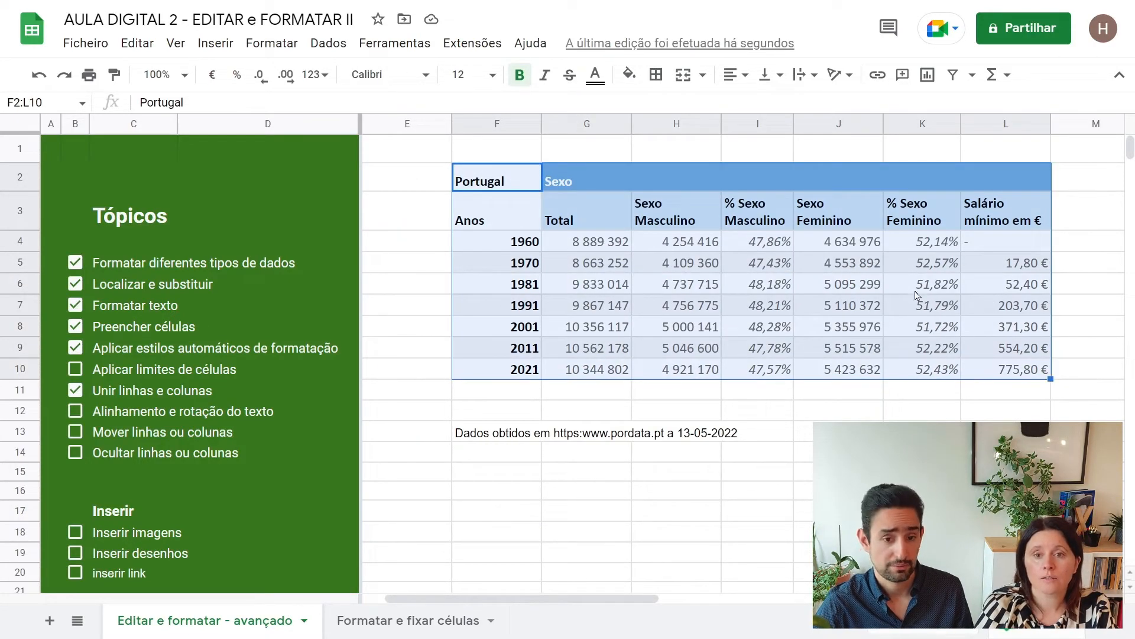
click(747, 75)
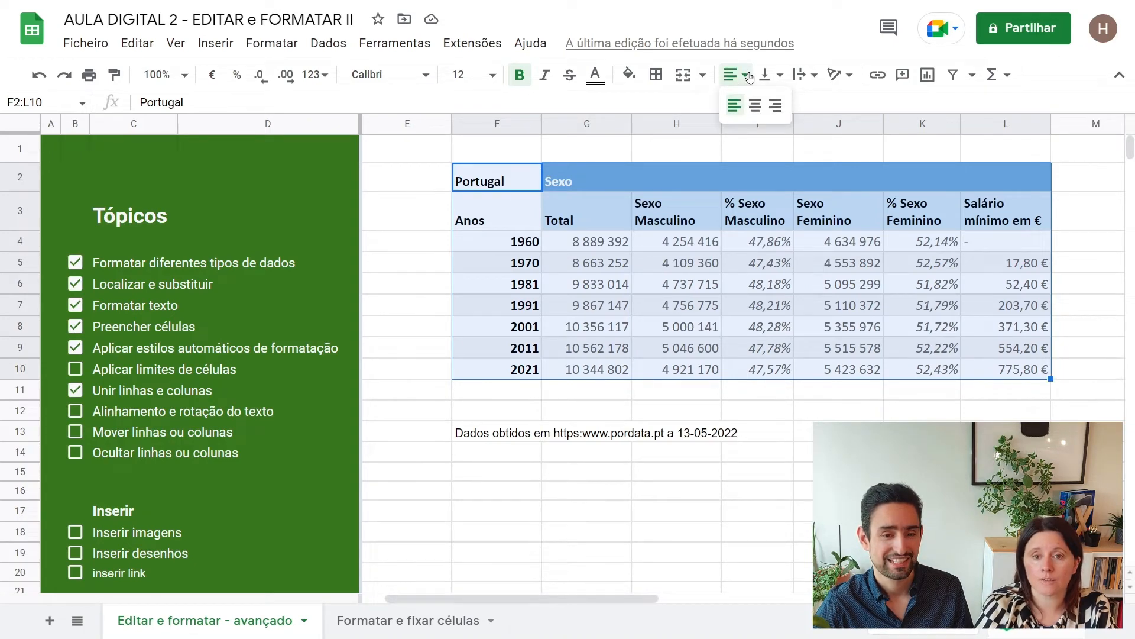
click(759, 107)
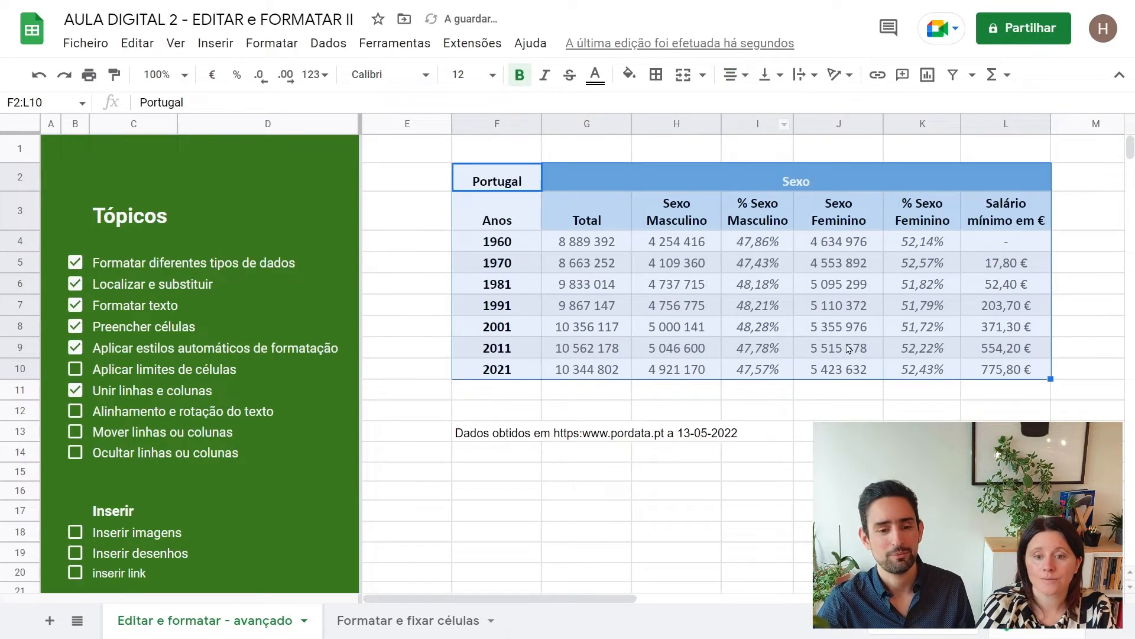
- Align the contents of F2:L10 vertically to the middle of their cells
click(779, 79)
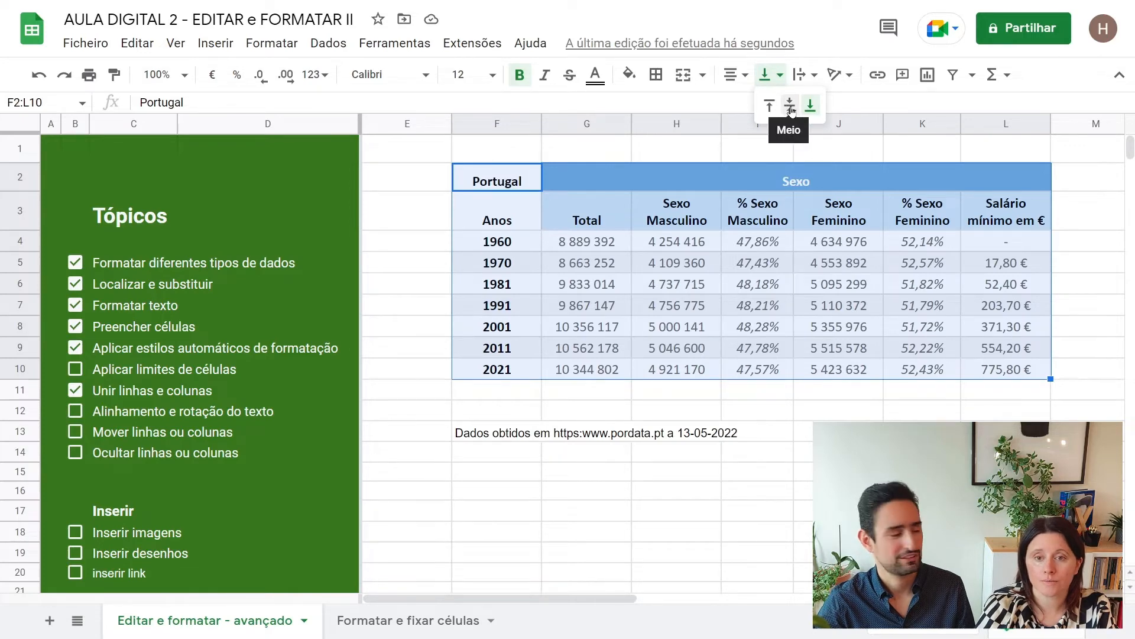
click(790, 108)
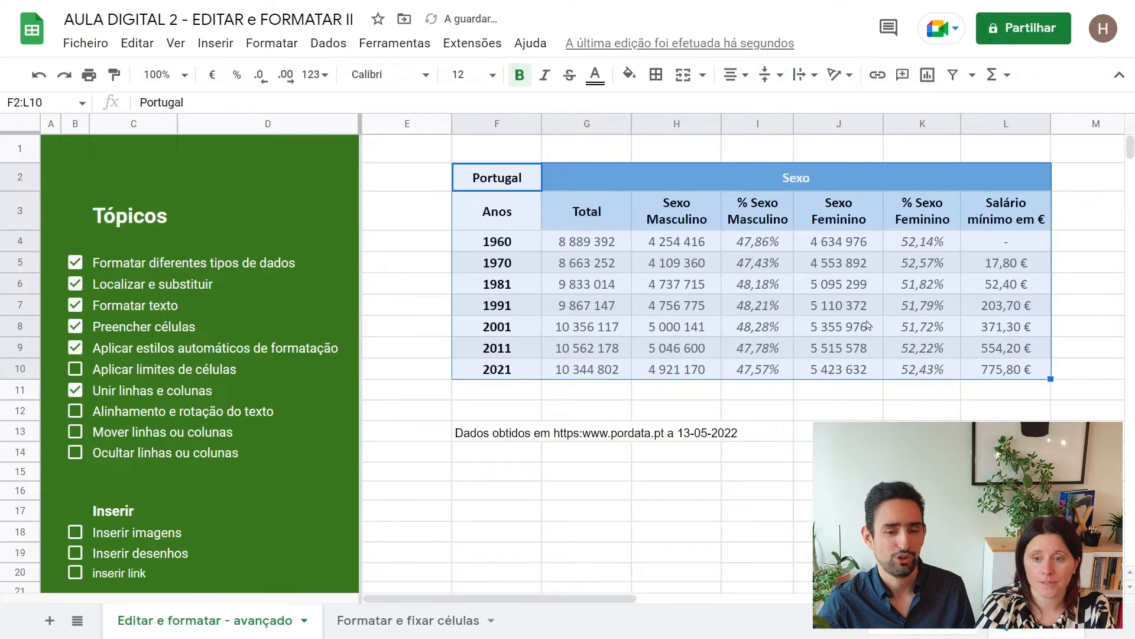
click(789, 494)
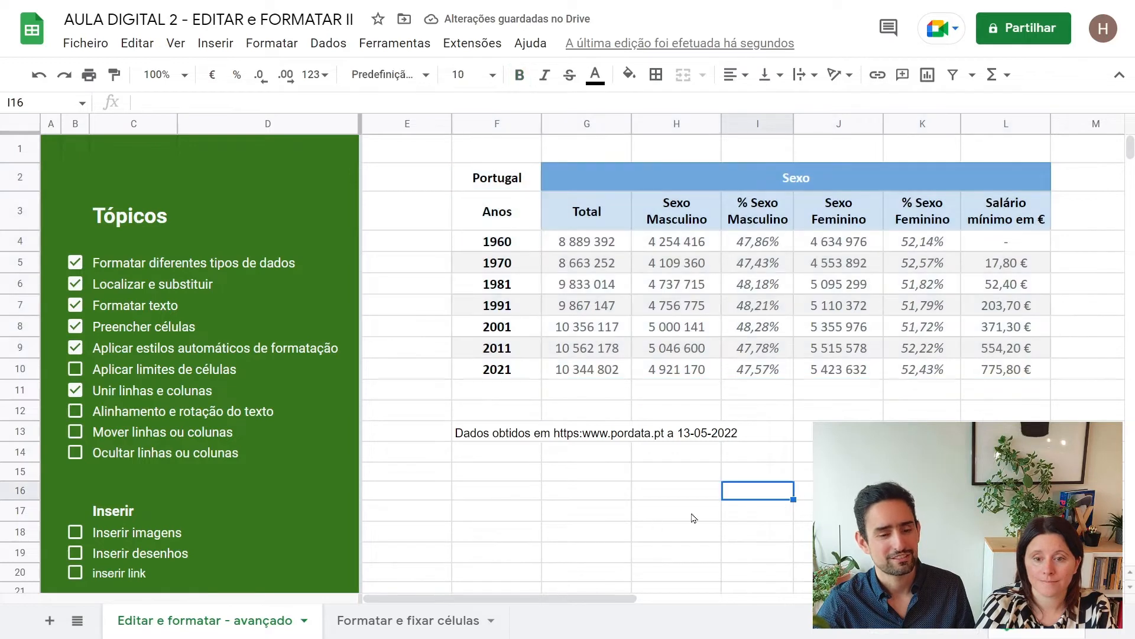
- Check the reference table's borders and apply thin solid white borders to all cells in the heading range F2:L3
drag(563, 599, 844, 598)
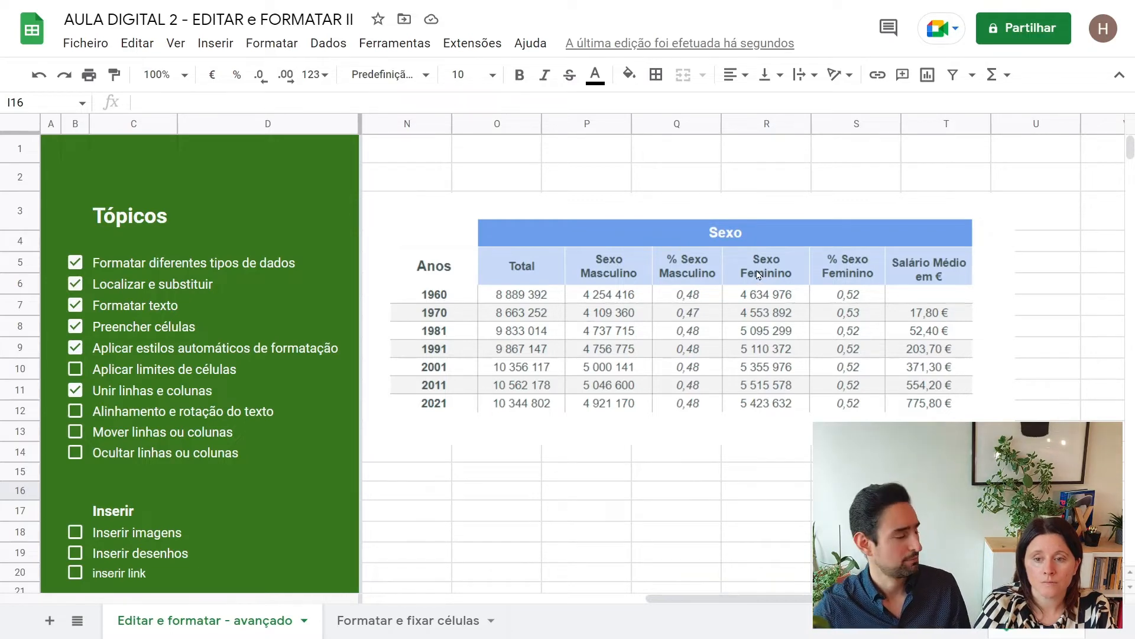
drag(816, 598, 565, 592)
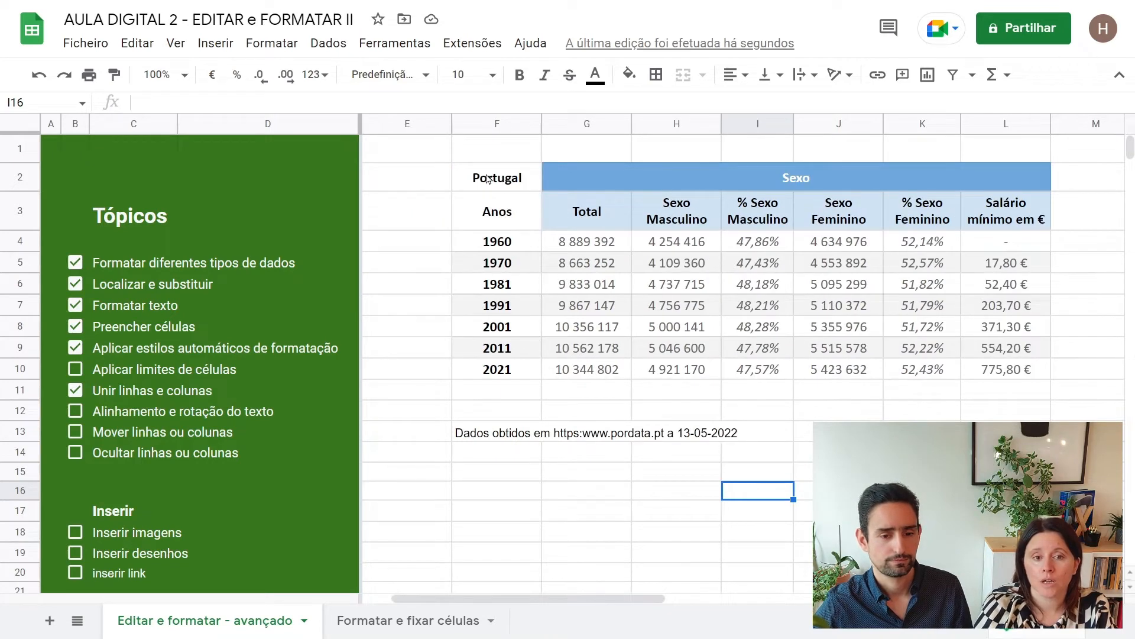
drag(501, 179, 750, 213)
drag(918, 210, 909, 231)
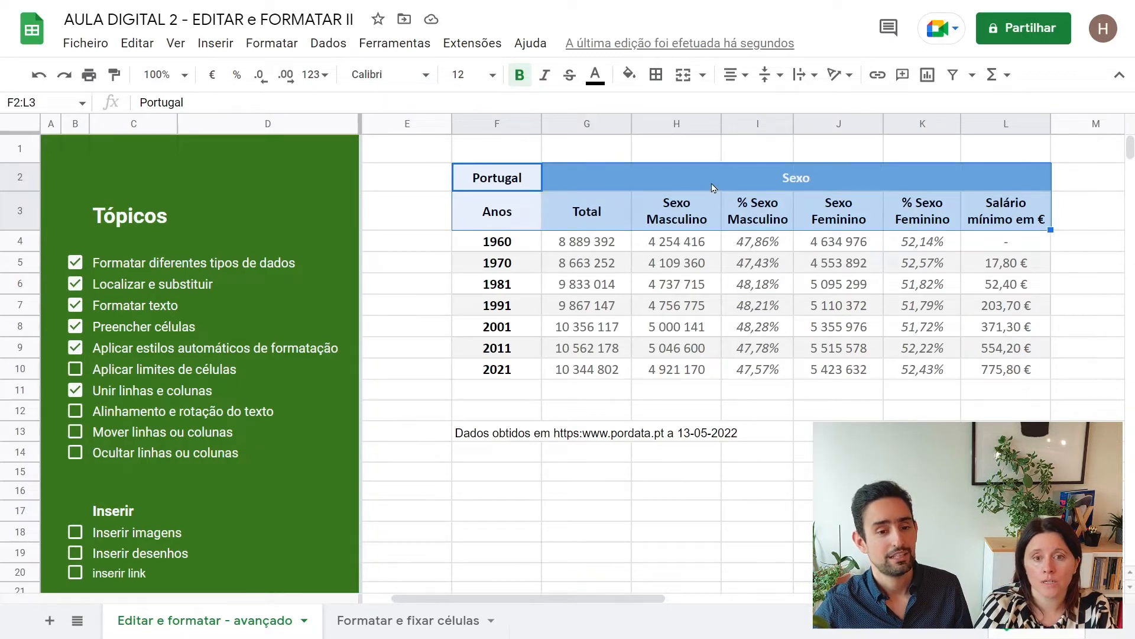
click(658, 76)
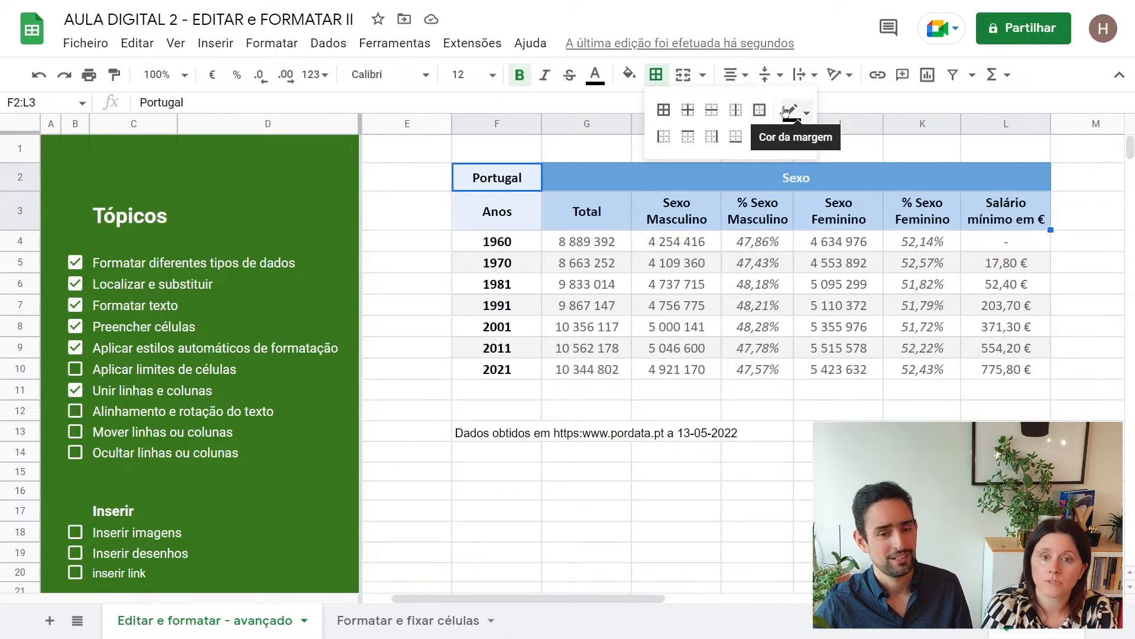
click(807, 112)
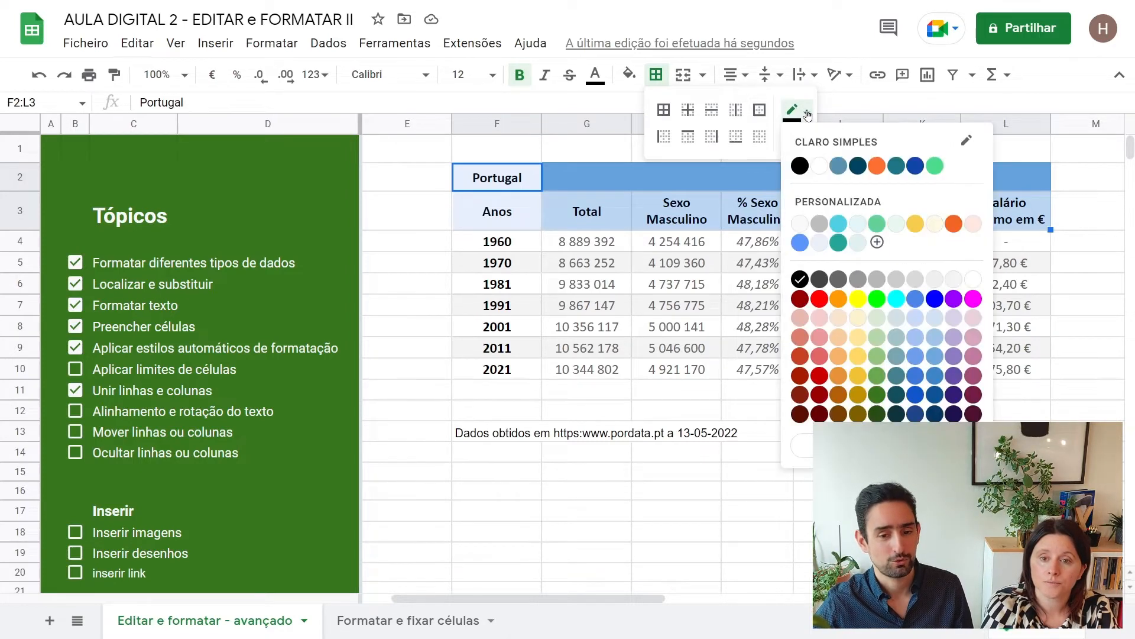
click(821, 167)
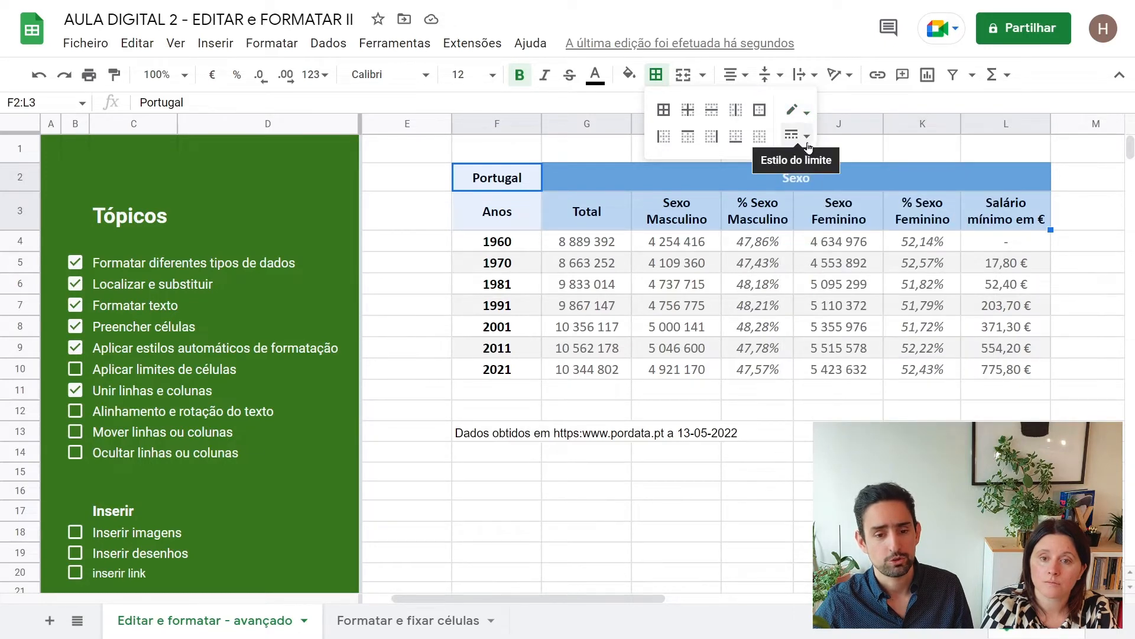
click(807, 138)
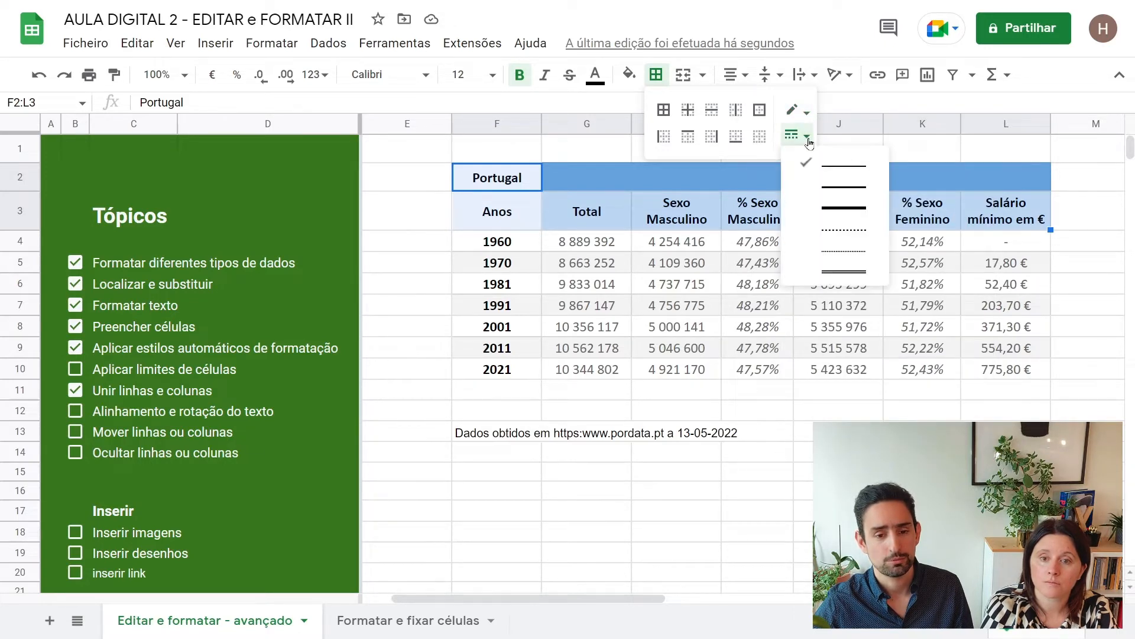
click(837, 165)
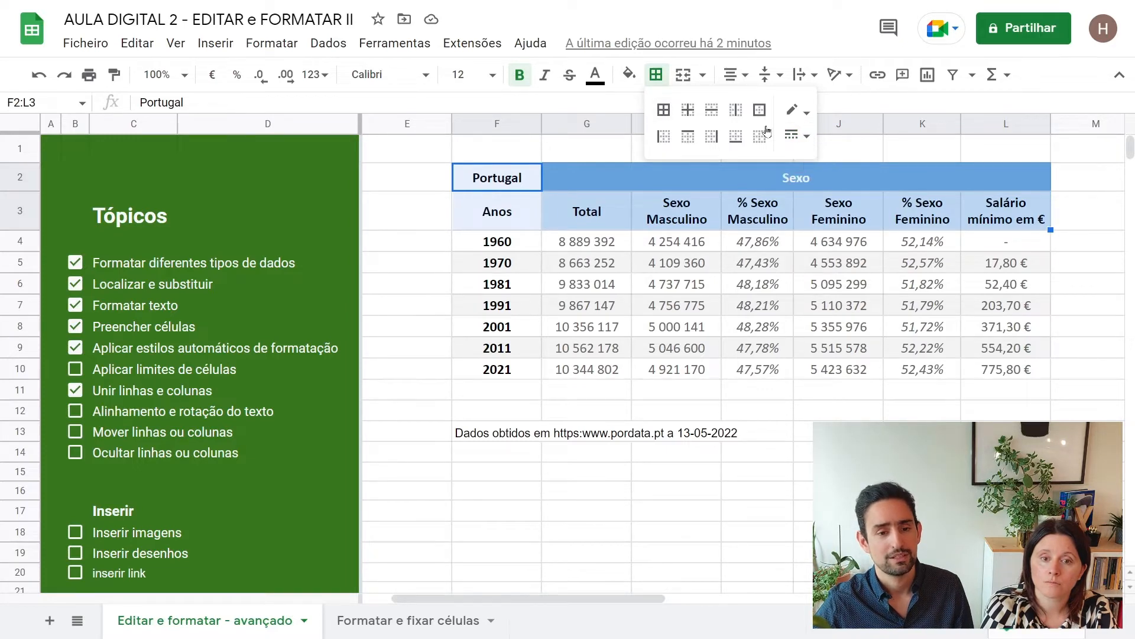
click(664, 111)
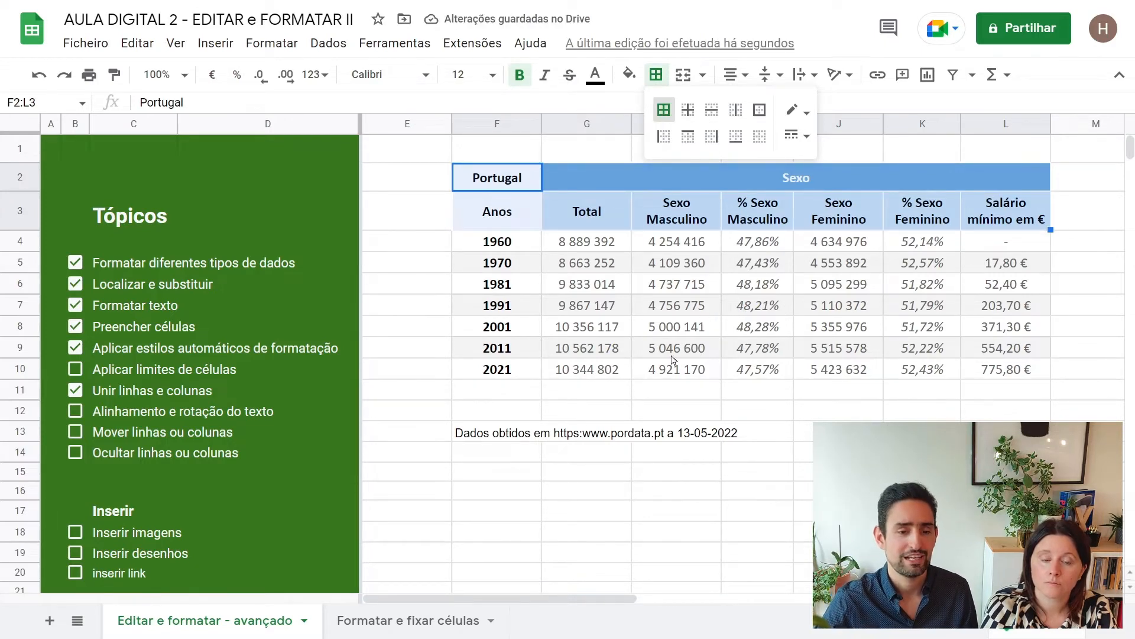
click(807, 454)
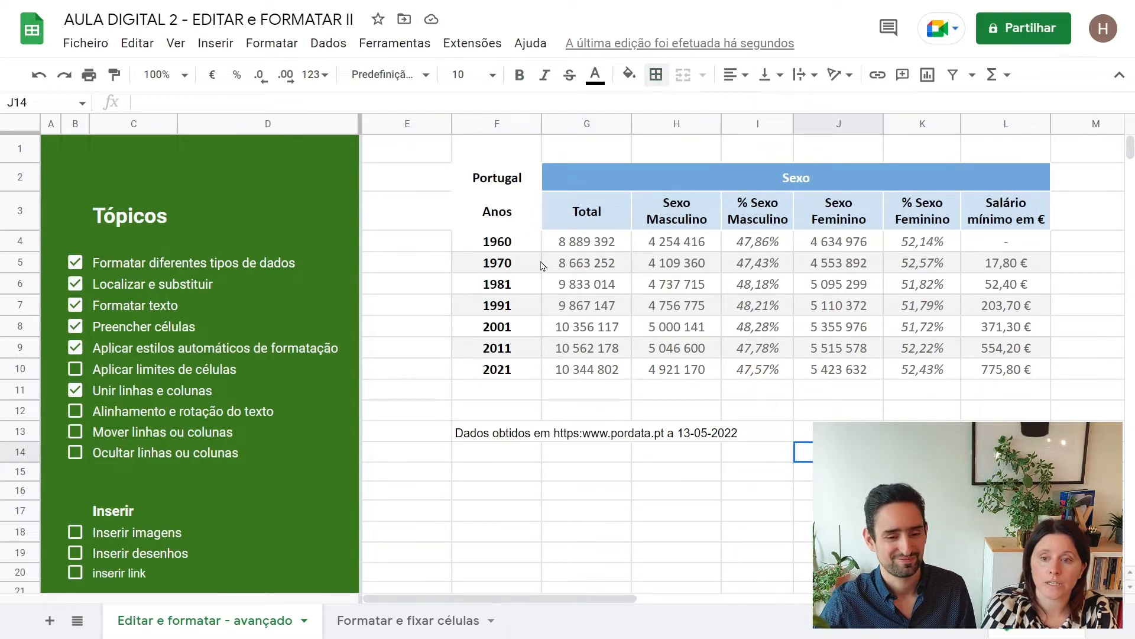
- Apply grey inner borders to the data range F4:L10
drag(507, 244, 1016, 380)
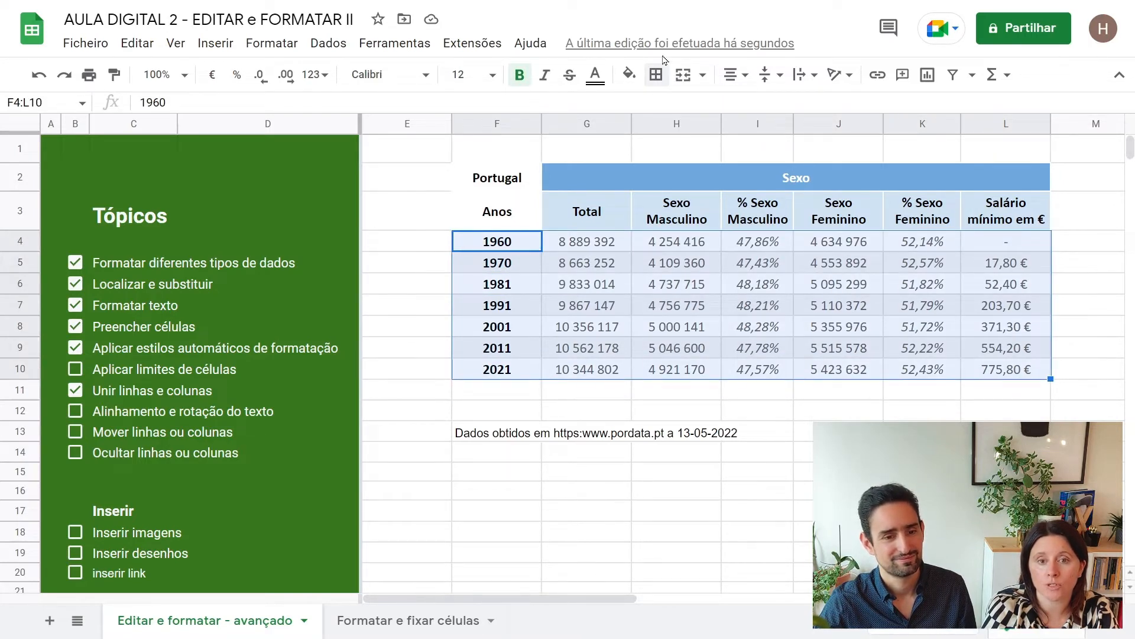
click(655, 74)
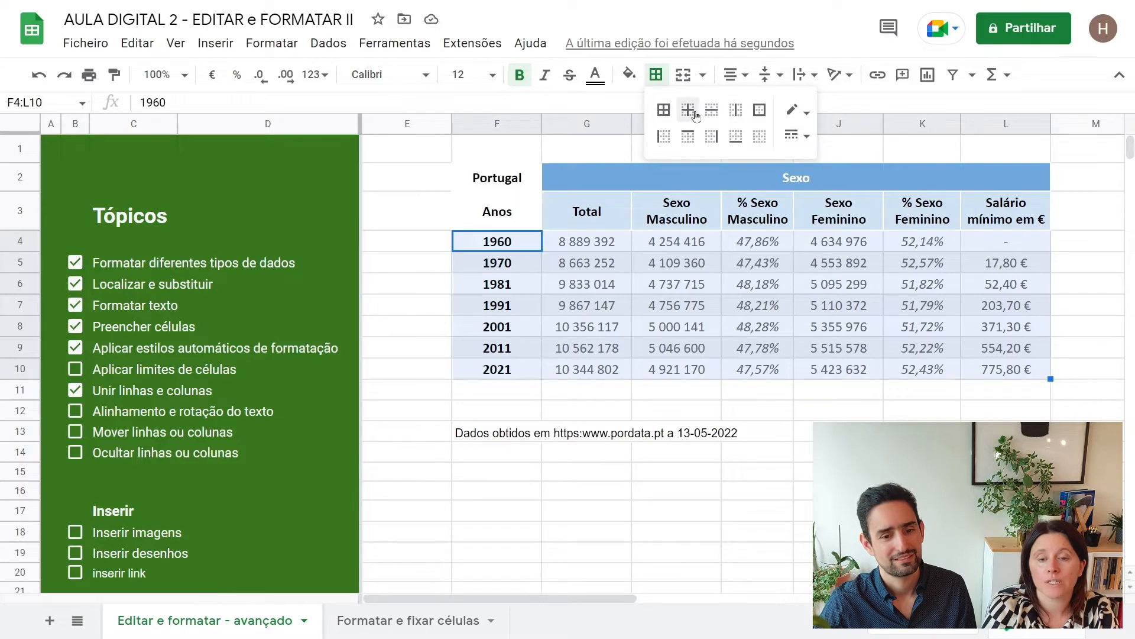
click(809, 114)
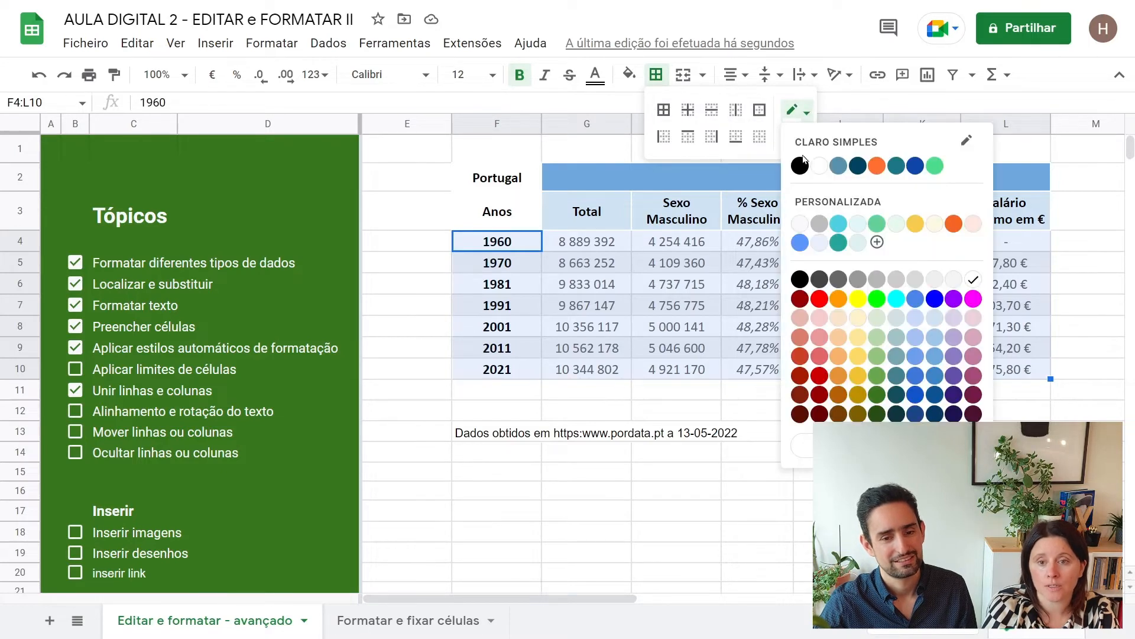
click(818, 224)
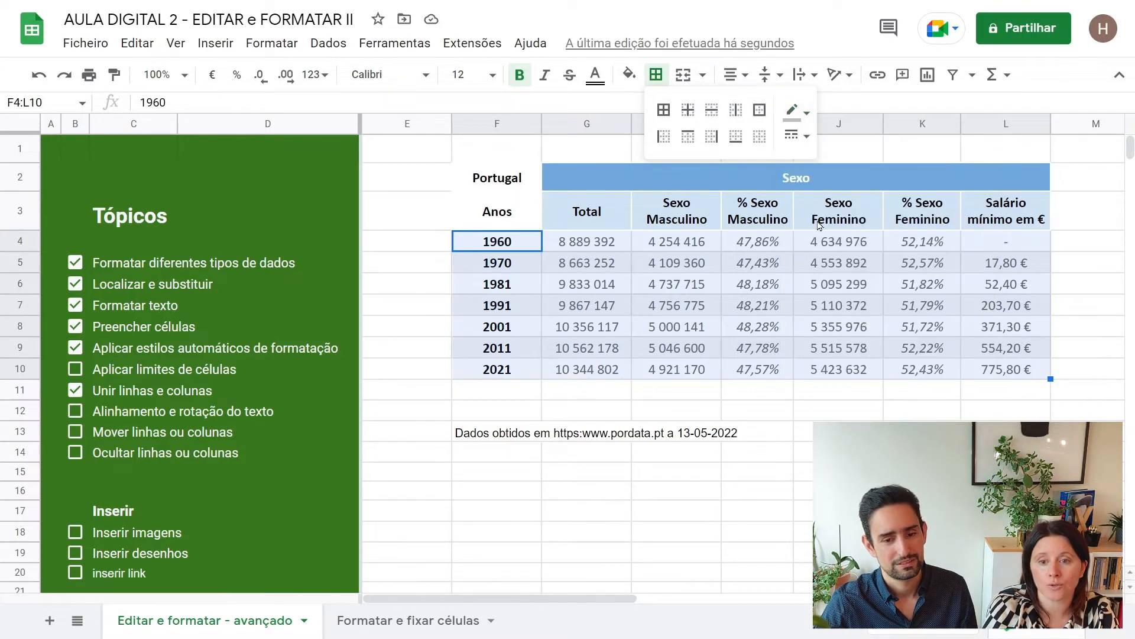
click(689, 111)
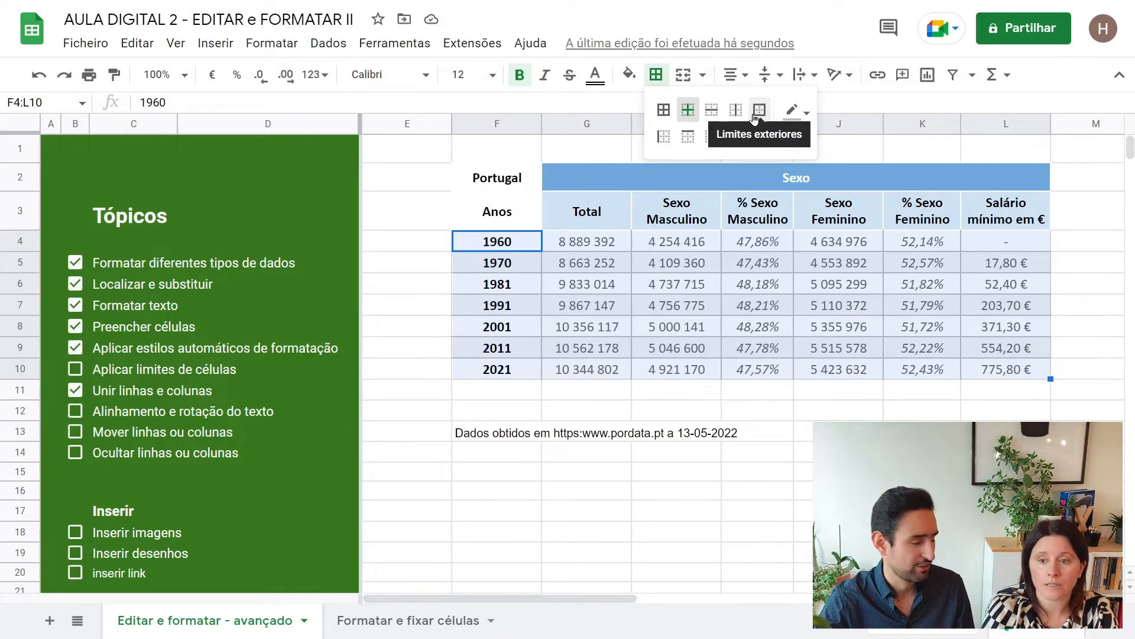
- Apply white outer borders to the data range F4:L10 and compare the result with the reference table
click(799, 112)
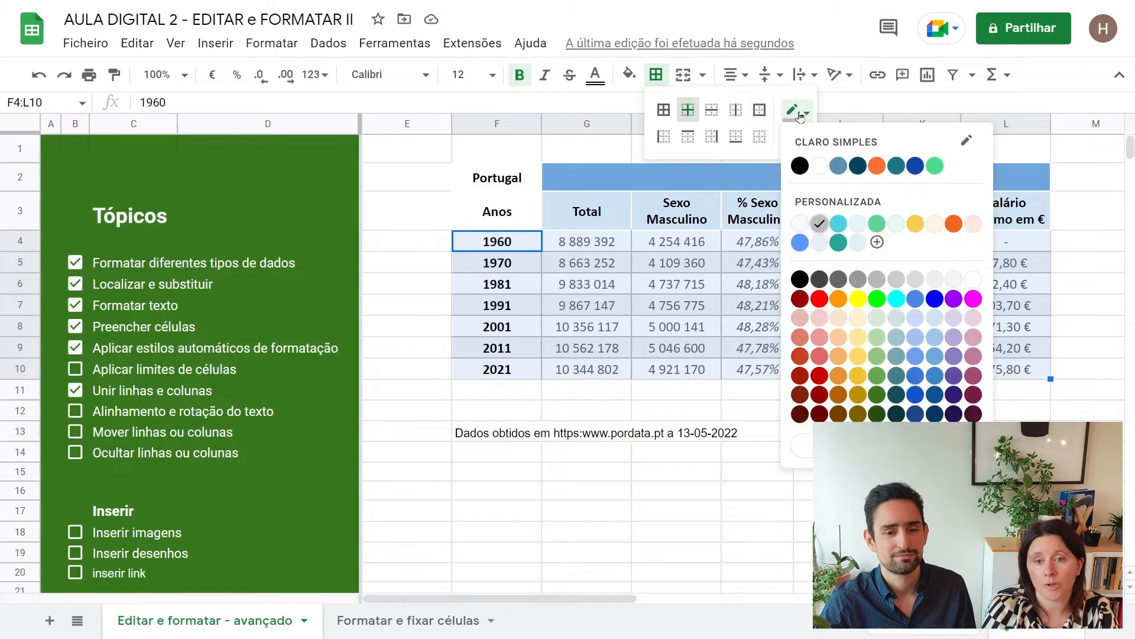
click(813, 165)
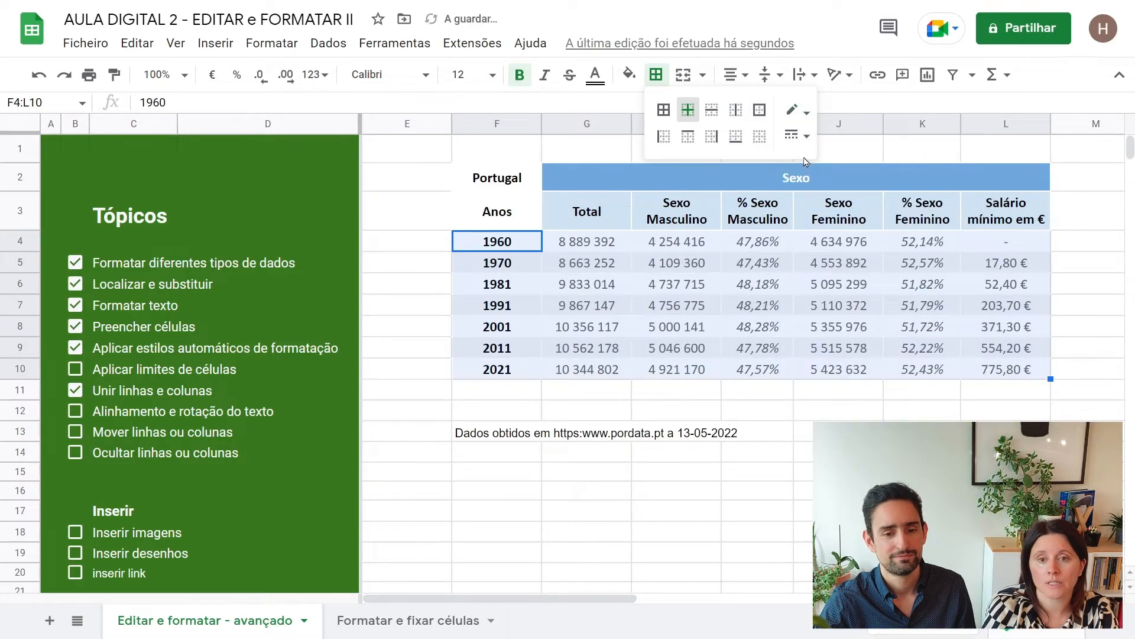
click(760, 113)
click(790, 389)
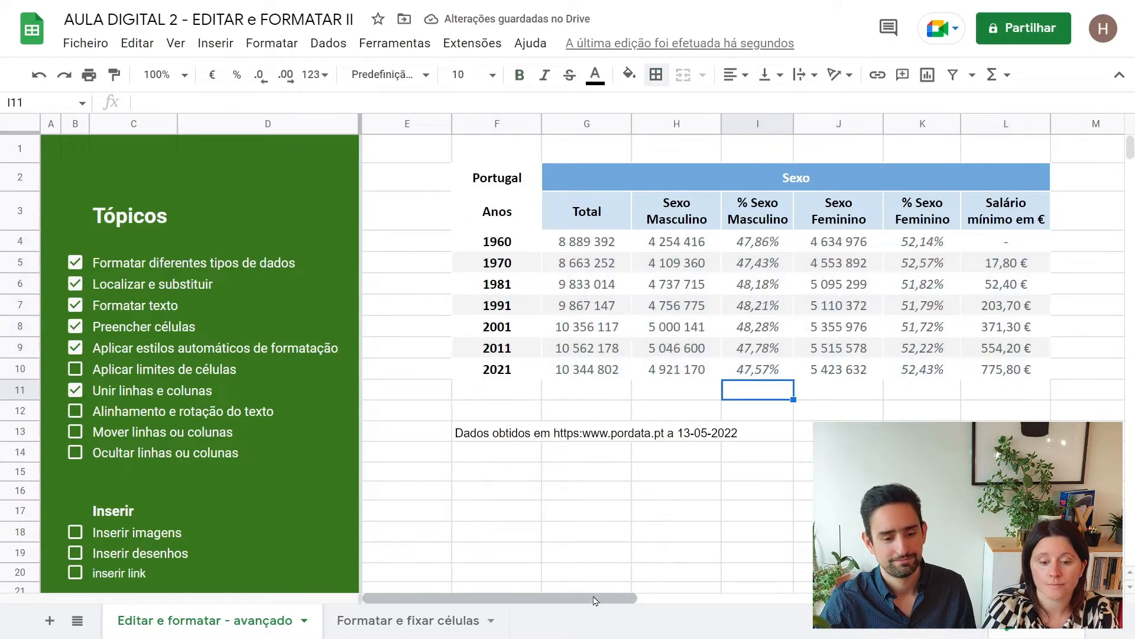
drag(599, 599, 857, 592)
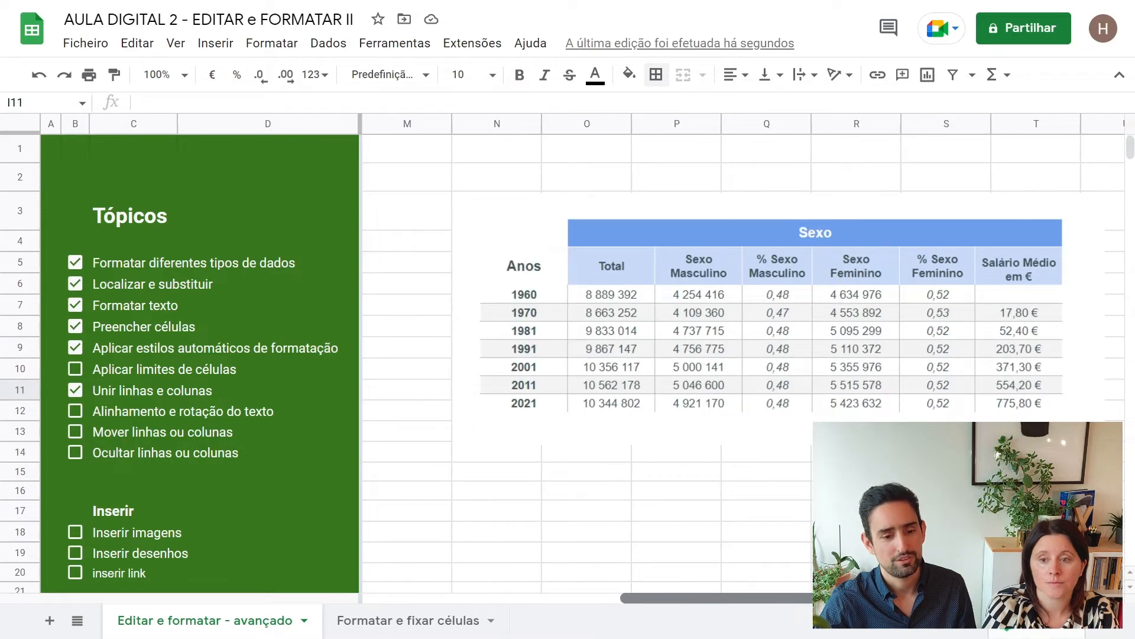
- Reapply grey inner borders to the data range F4:L10 and tick off the topic "Aplicar limites de células"
scroll(651, 566, left, 10)
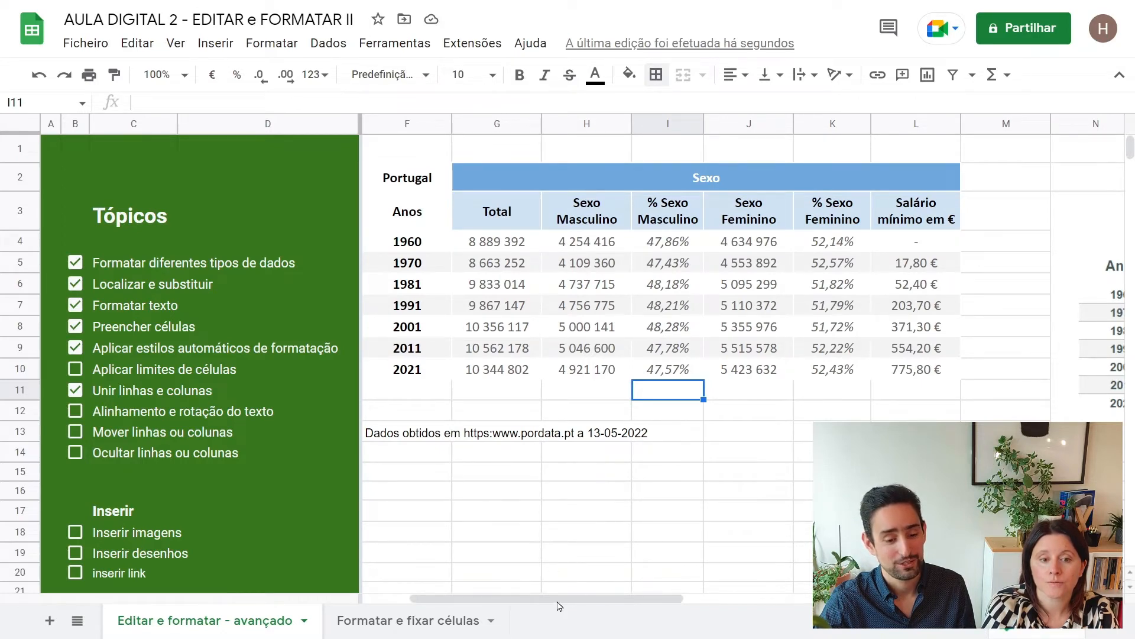
drag(543, 599, 506, 598)
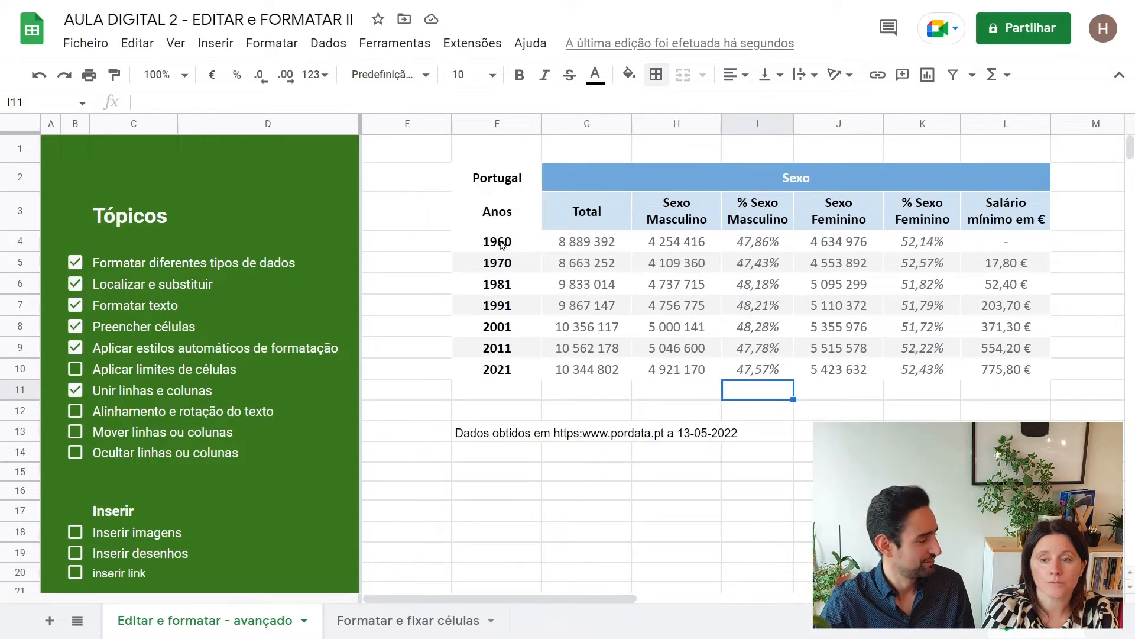
drag(501, 245, 991, 377)
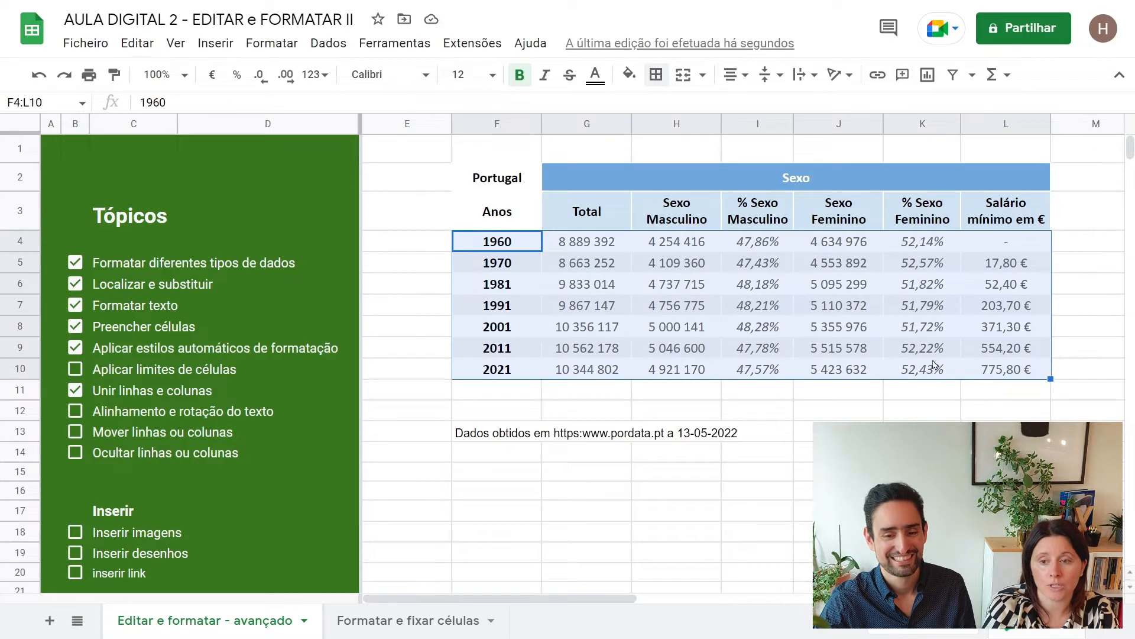
click(656, 75)
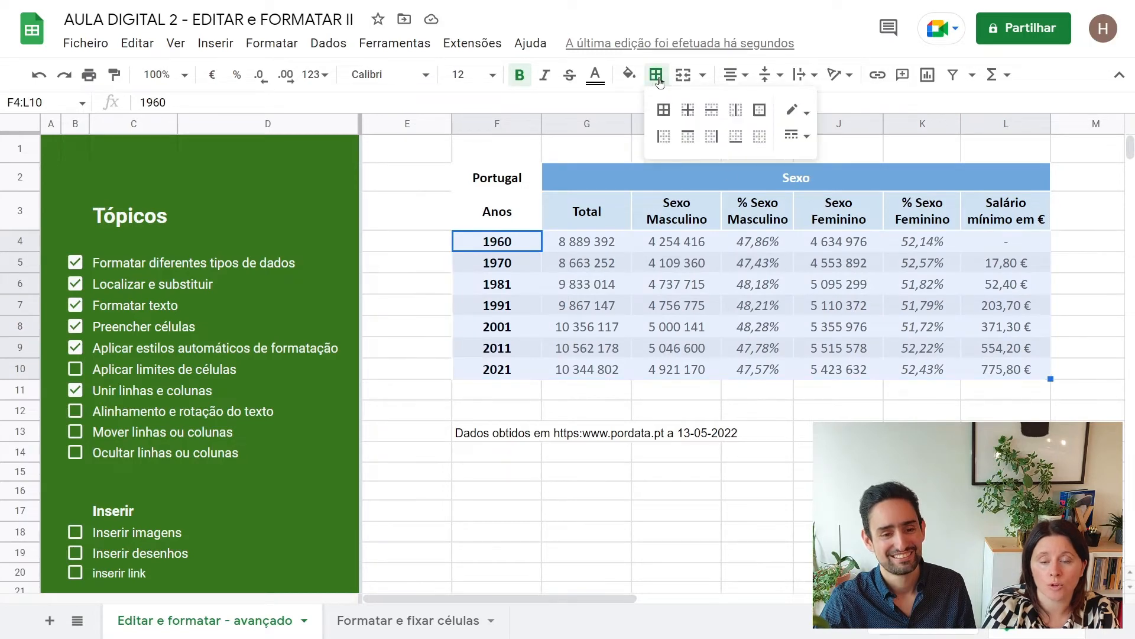
click(802, 118)
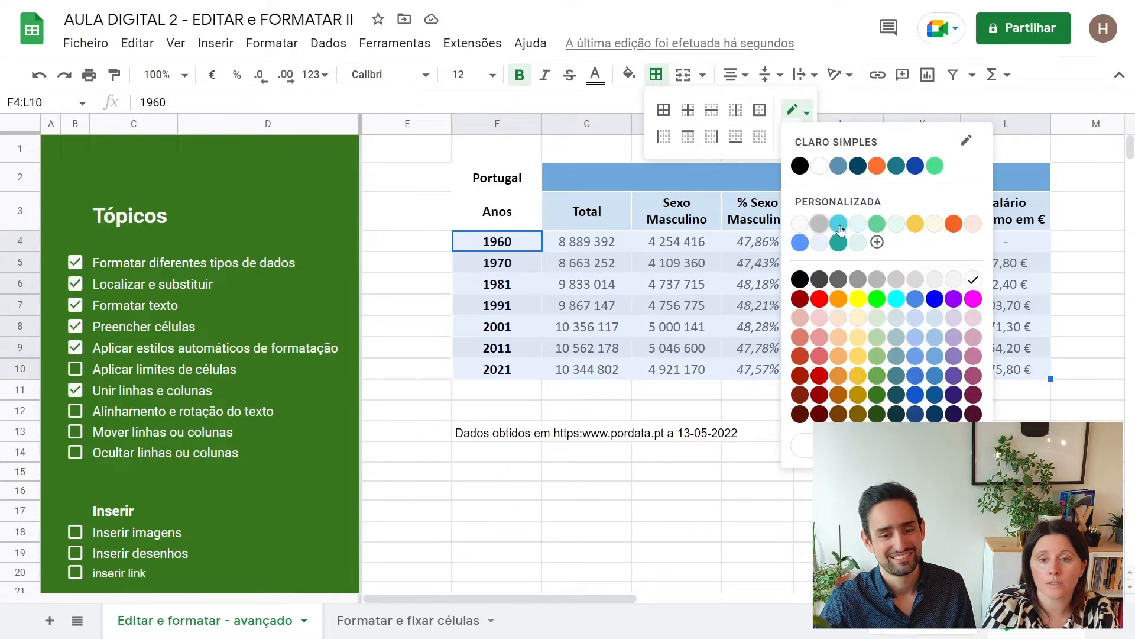
click(819, 226)
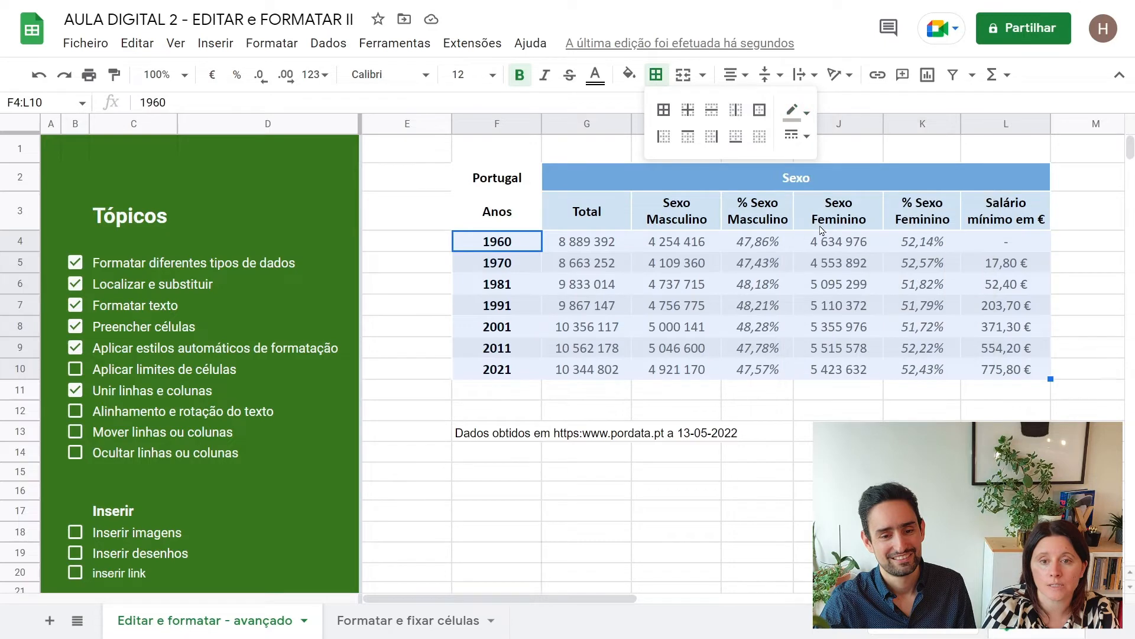
click(688, 111)
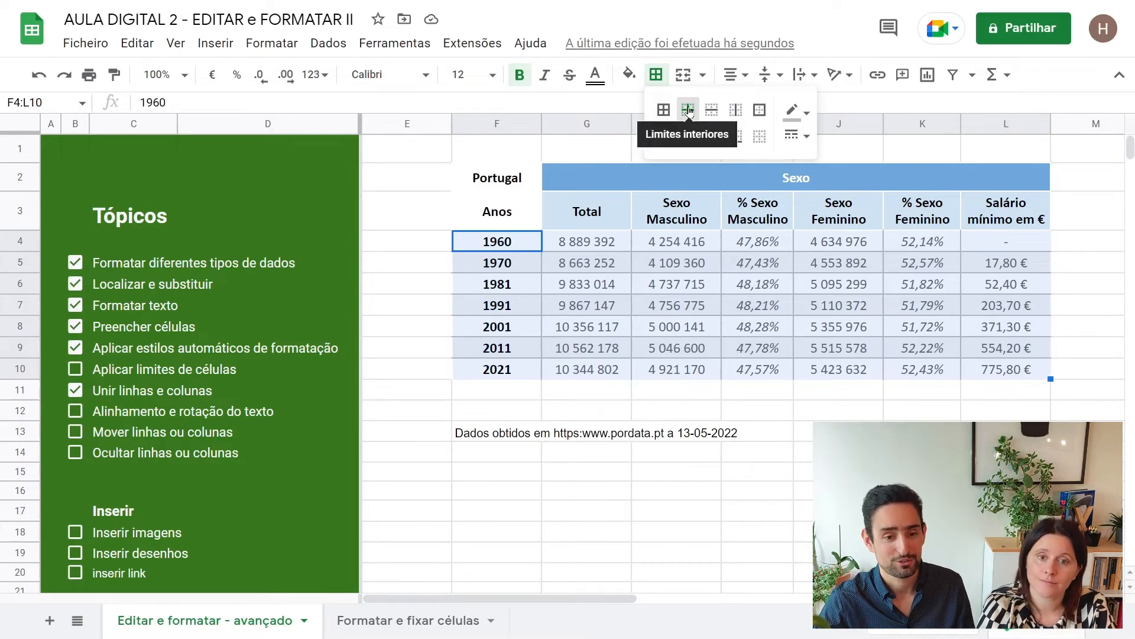
click(804, 452)
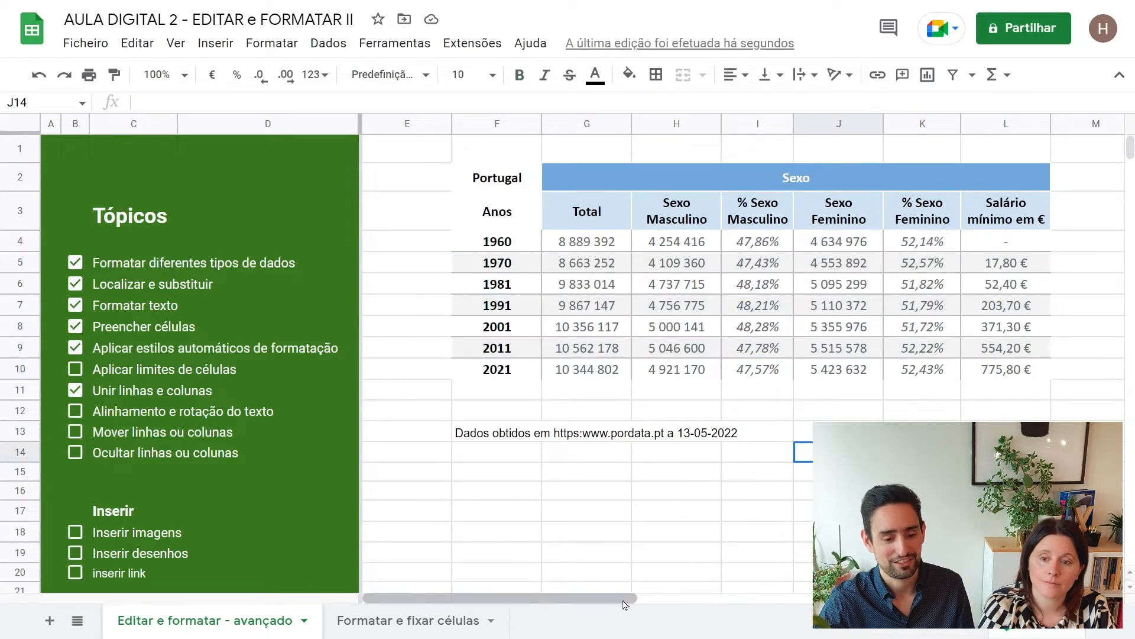
mouse_move(625, 599)
mouse_down()
mouse_move(920, 599)
mouse_move(643, 599)
mouse_up()
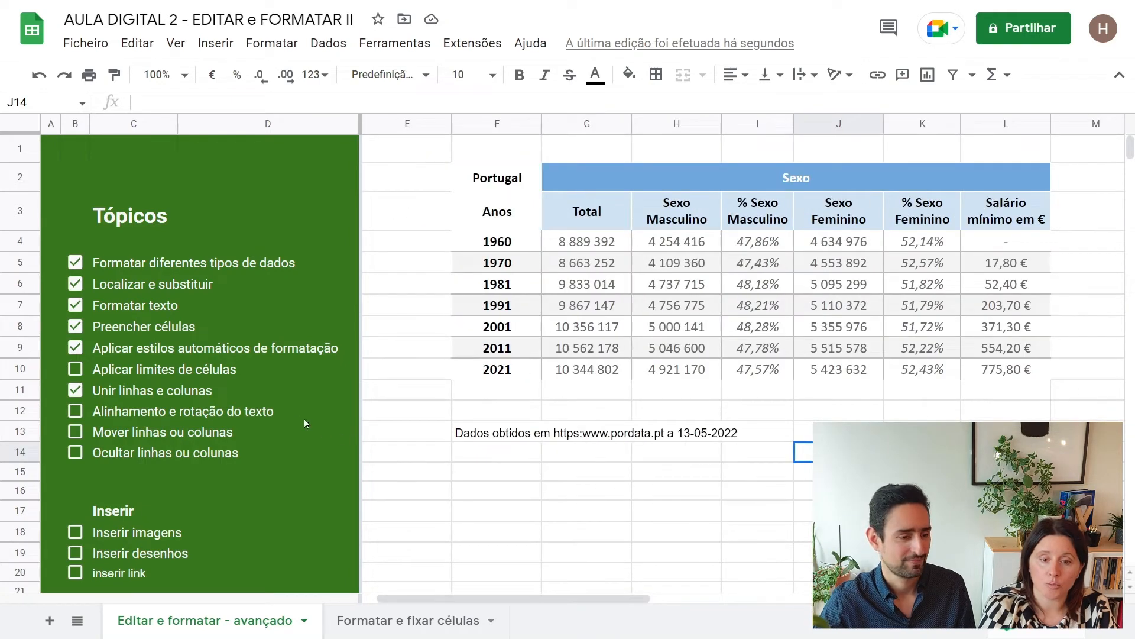
click(76, 368)
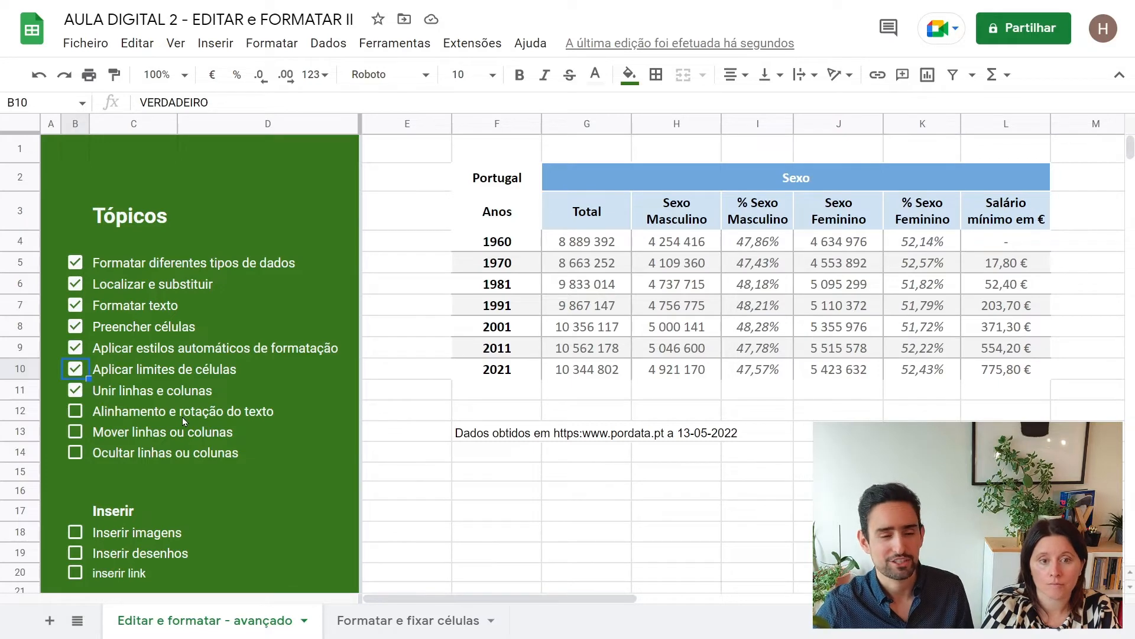
- Tilt the text of the "Portugal" heading in F2 upwards and increase row 2's height to fit the word
click(500, 179)
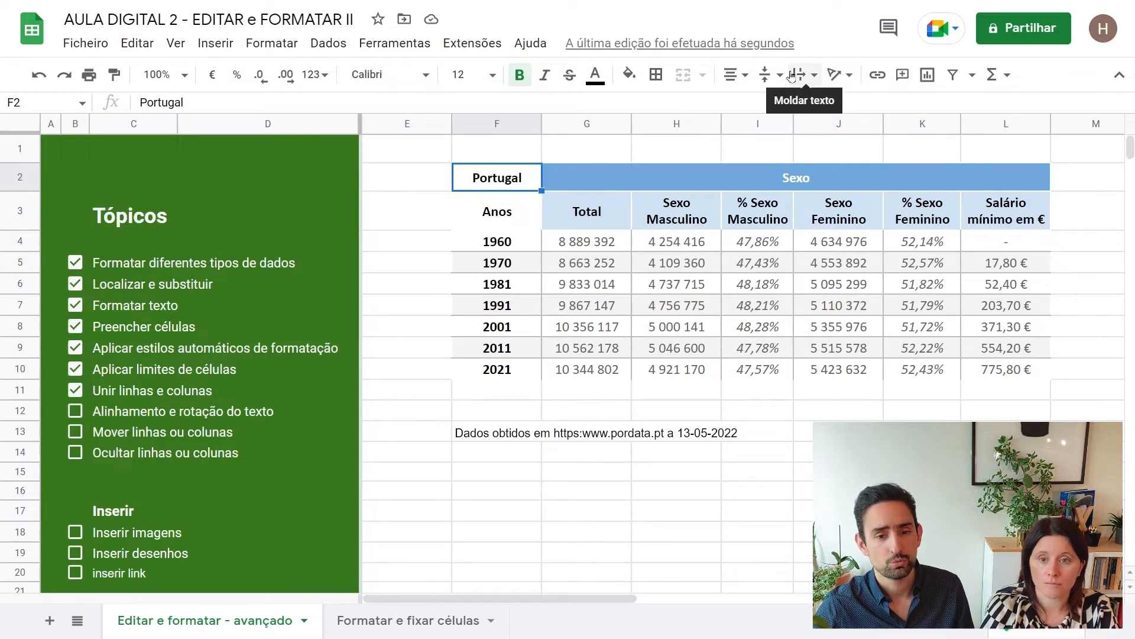
click(849, 75)
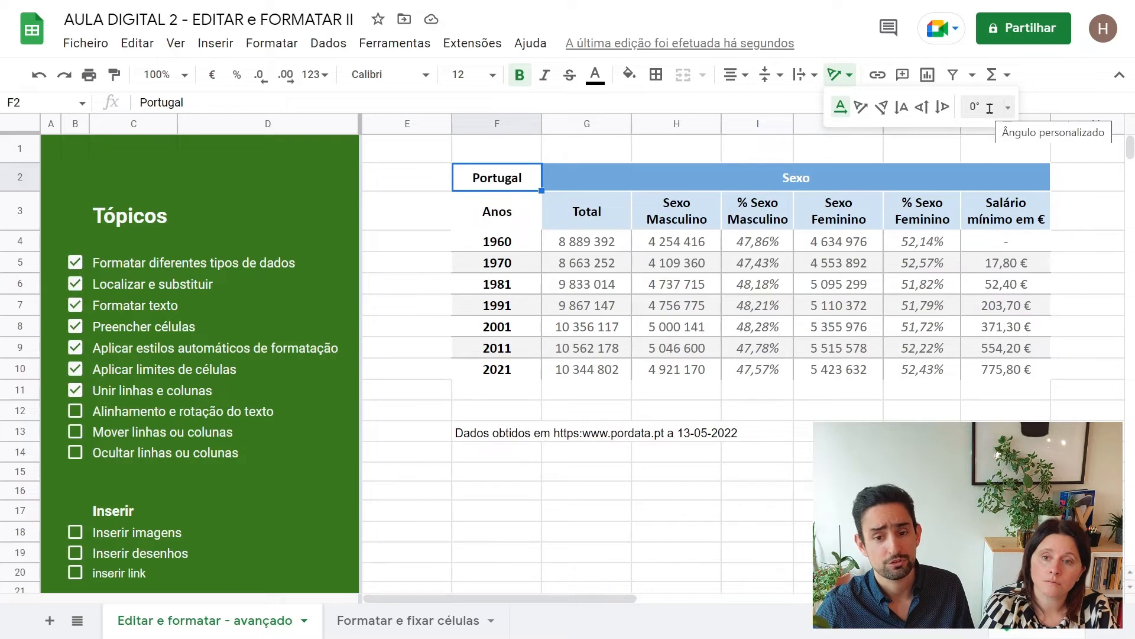
click(867, 108)
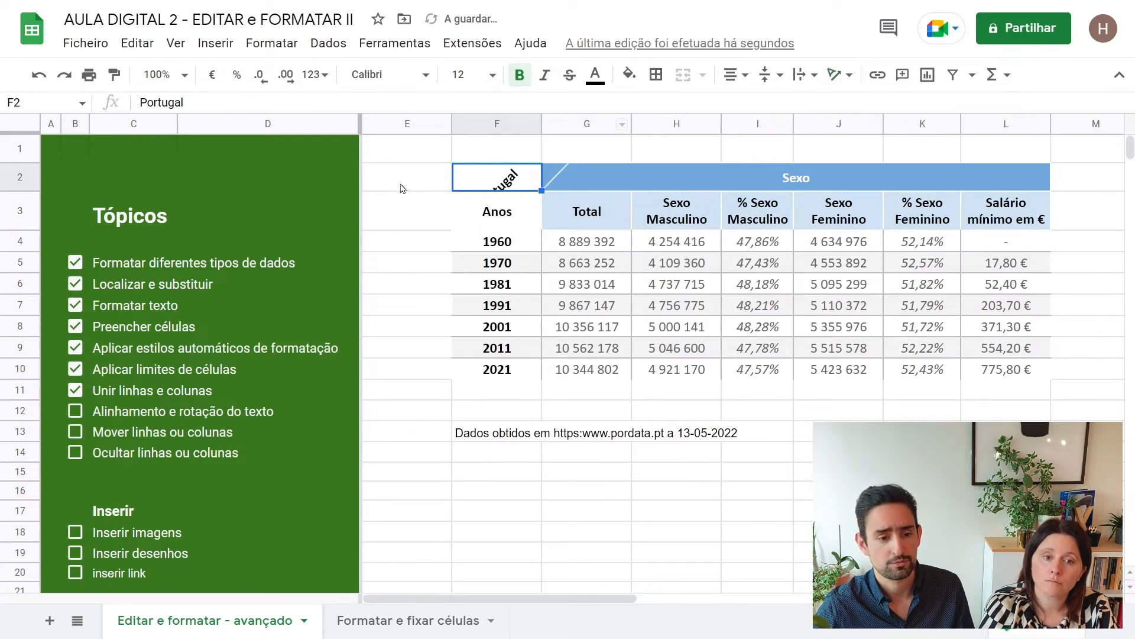
drag(34, 229, 35, 221)
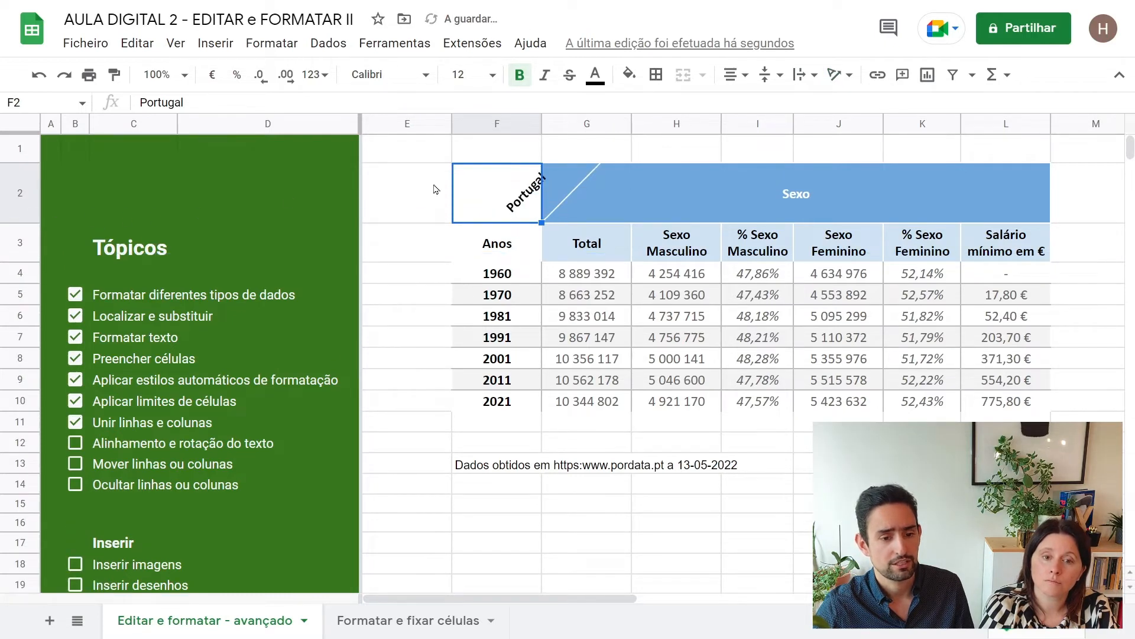
- Tilt the text of the merged "Sexo" heading in G2:L2 upwards
click(614, 191)
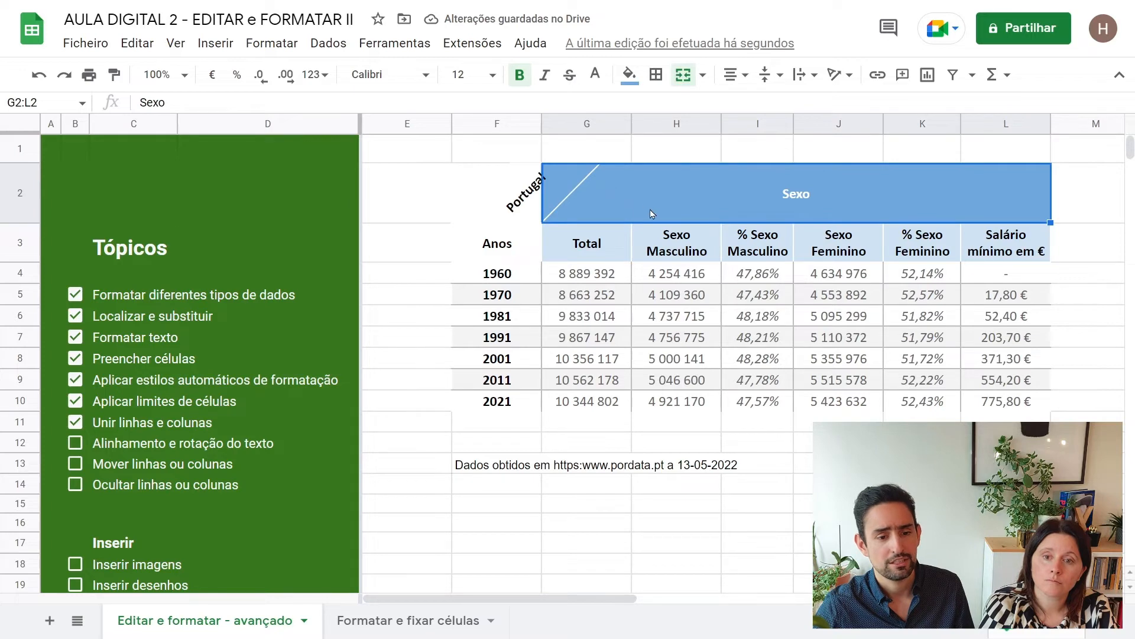
click(848, 77)
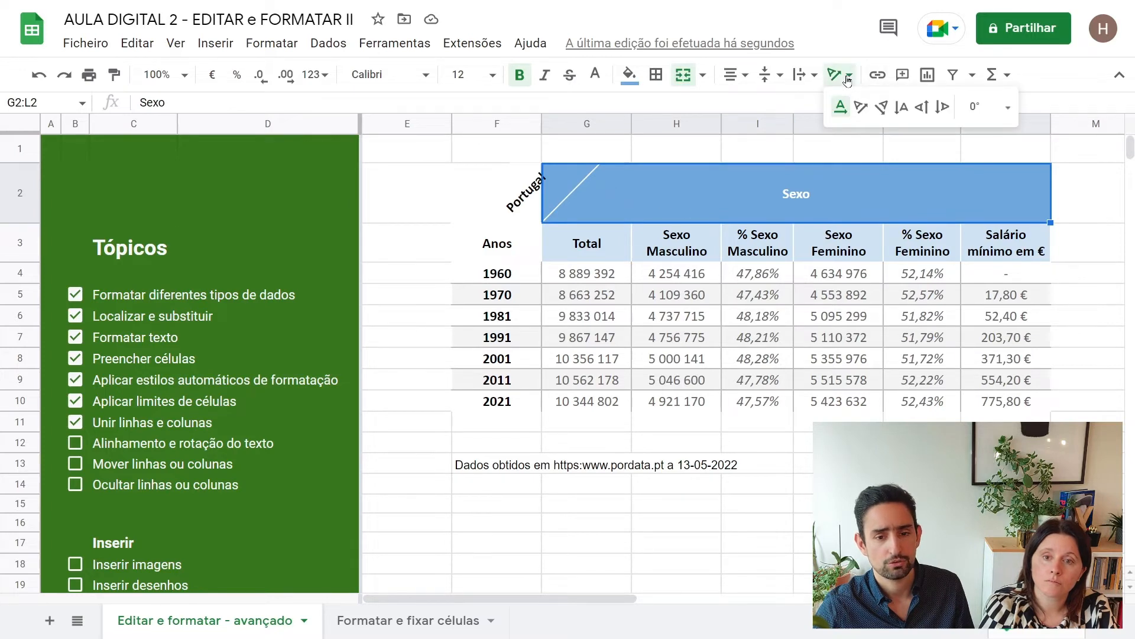
click(861, 110)
click(809, 481)
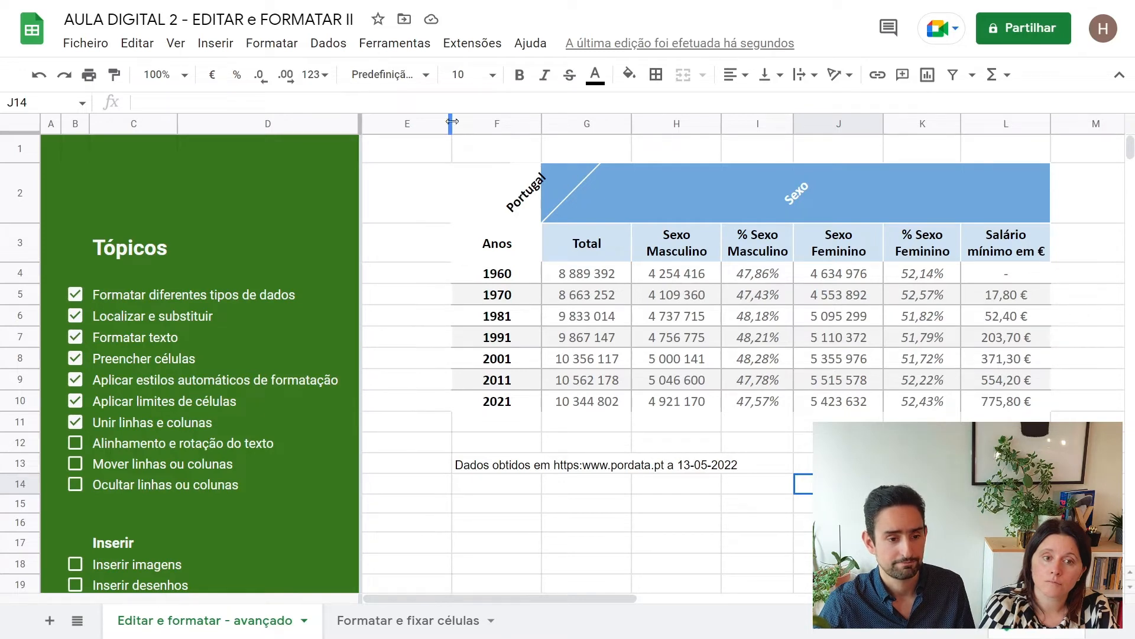
- Narrow column E slightly and widen column F so the tilted "Portugal" heading fits inside its cell
drag(452, 121, 435, 121)
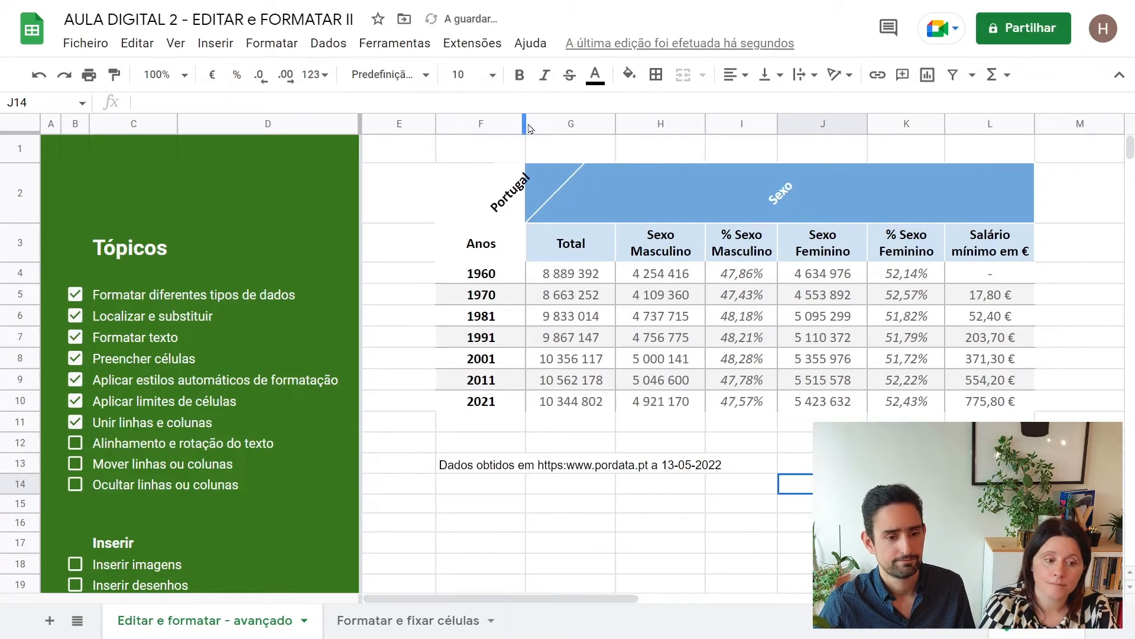
drag(522, 125, 532, 126)
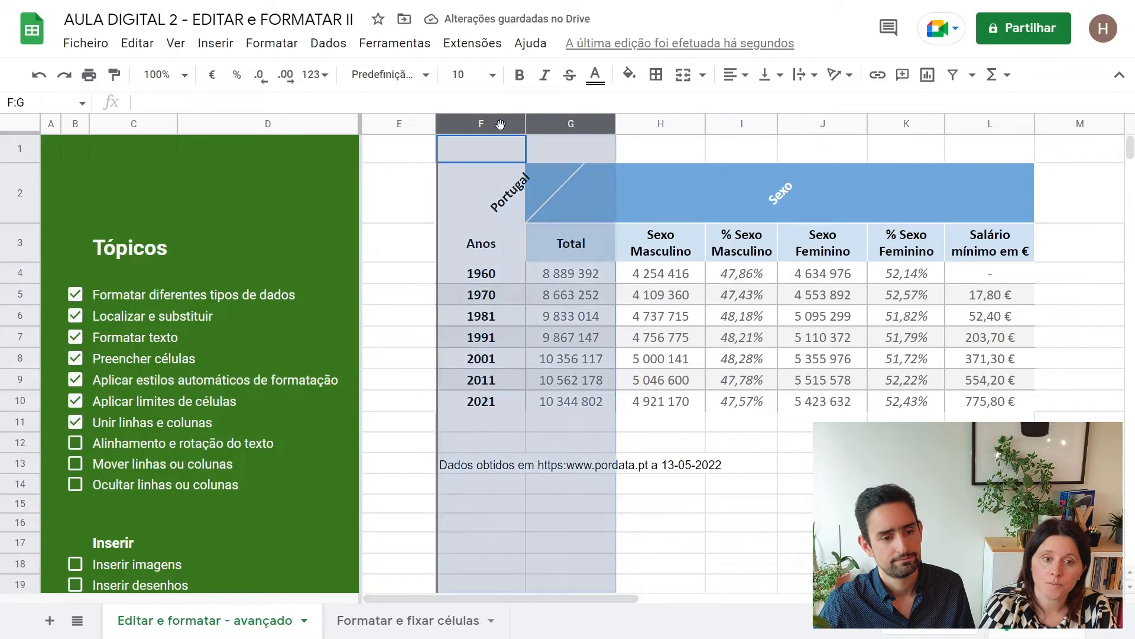
click(532, 235)
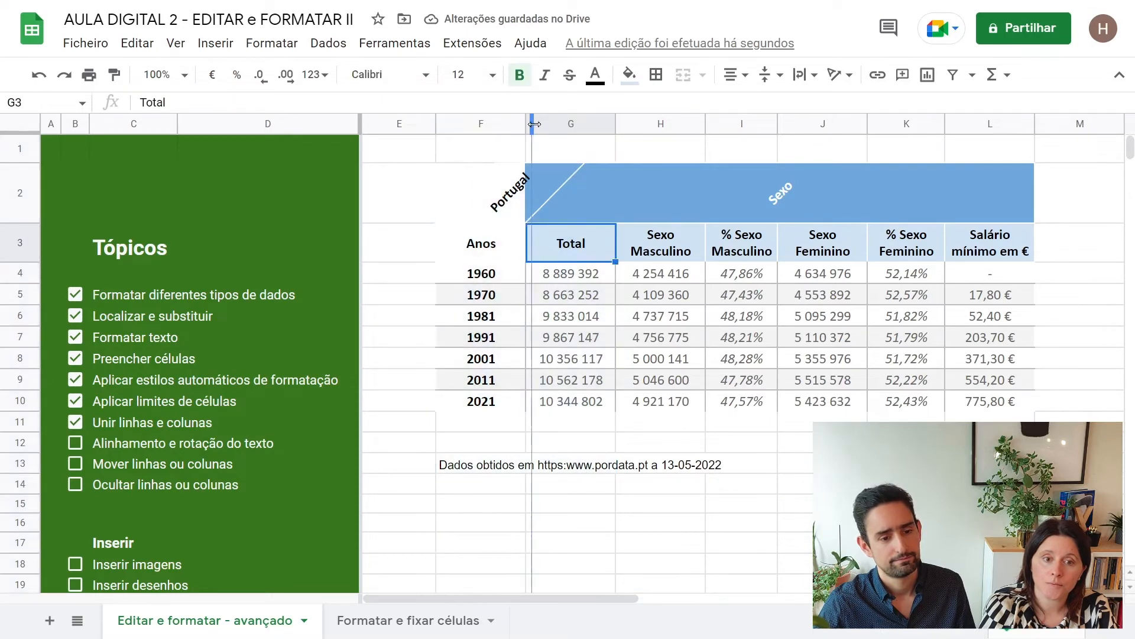
drag(534, 124, 546, 124)
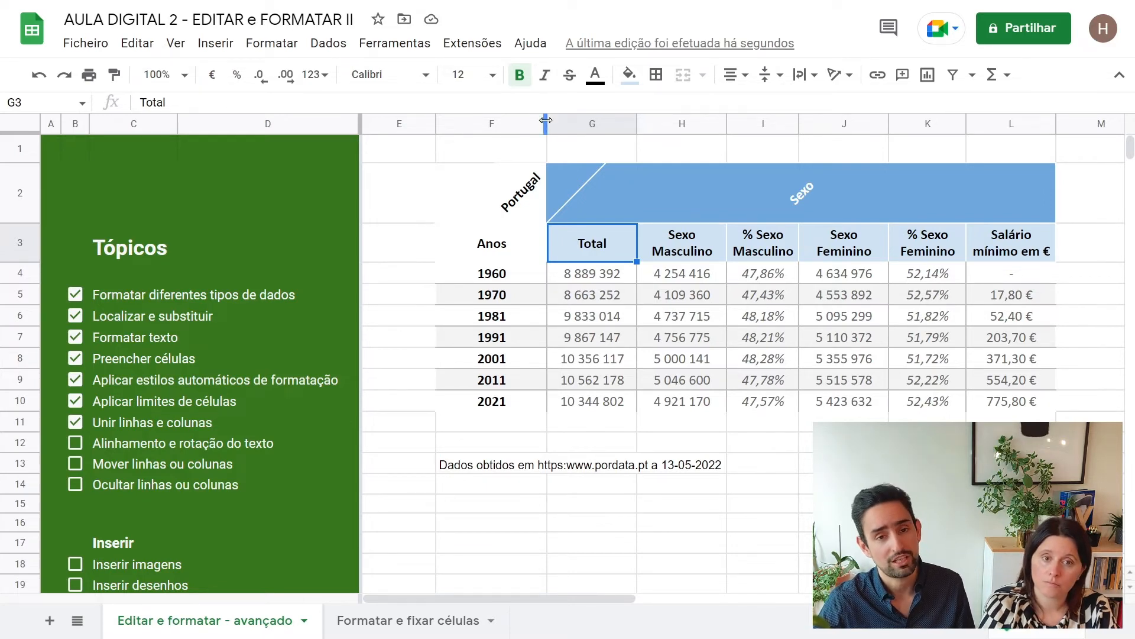
mouse_move(545, 120)
mouse_down()
mouse_move(562, 121)
mouse_move(543, 123)
mouse_up()
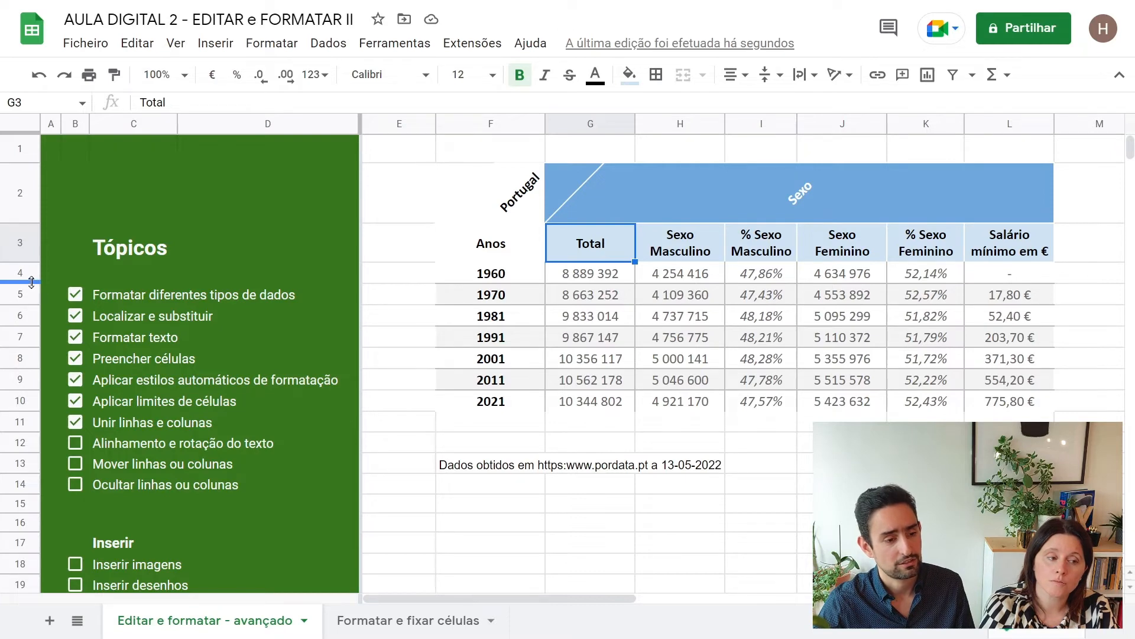
- Try a taller row 4, undo that height change, and tick off the topic "Alinhamento e rotação do texto"
drag(32, 282, 32, 290)
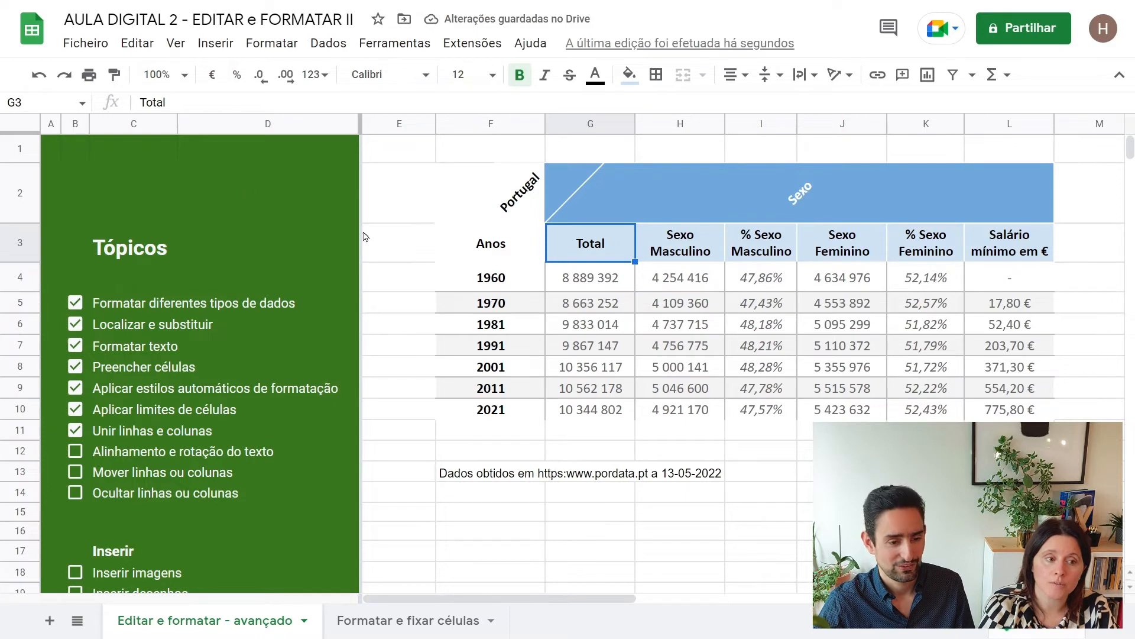
click(39, 75)
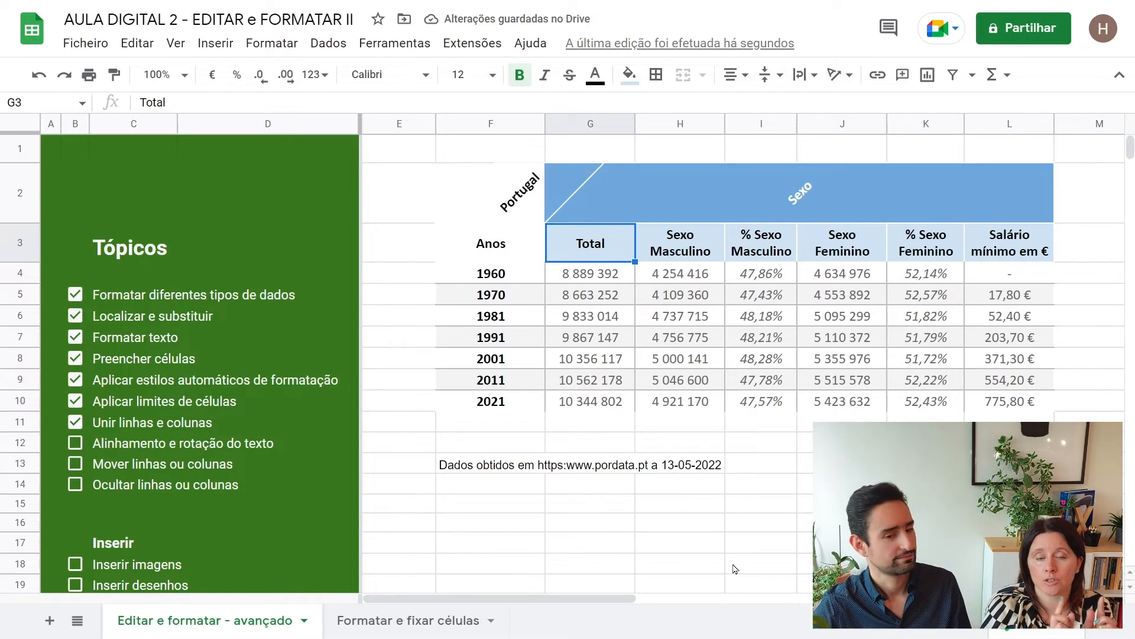
click(74, 443)
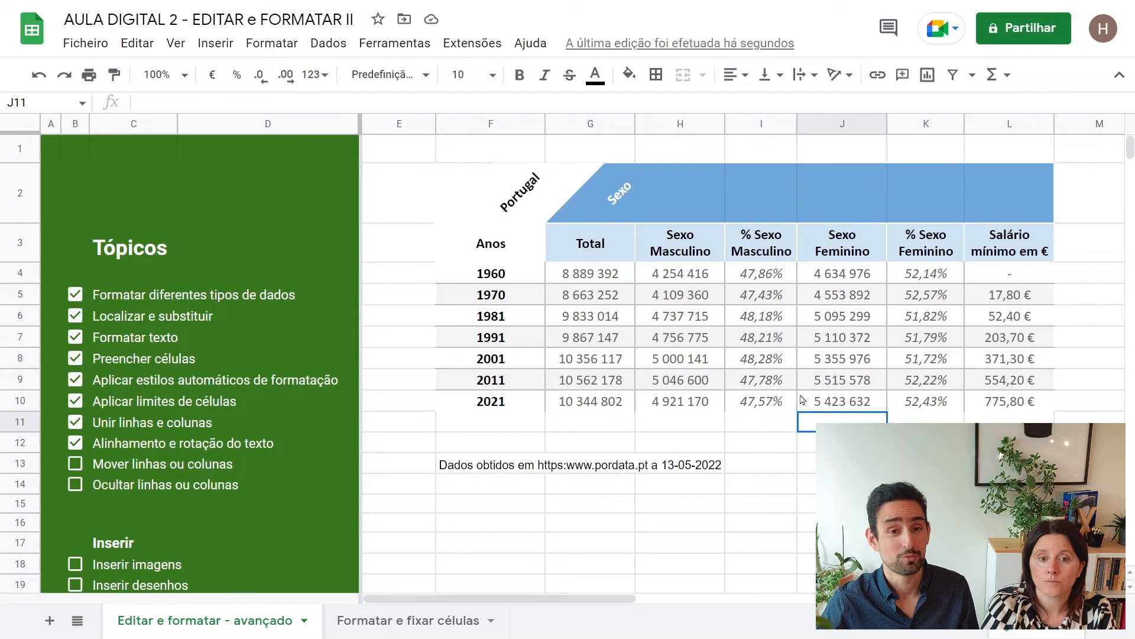
- Move the "Sexo Masculino" column H so that it follows the "% Sexo Masculino" column
click(674, 124)
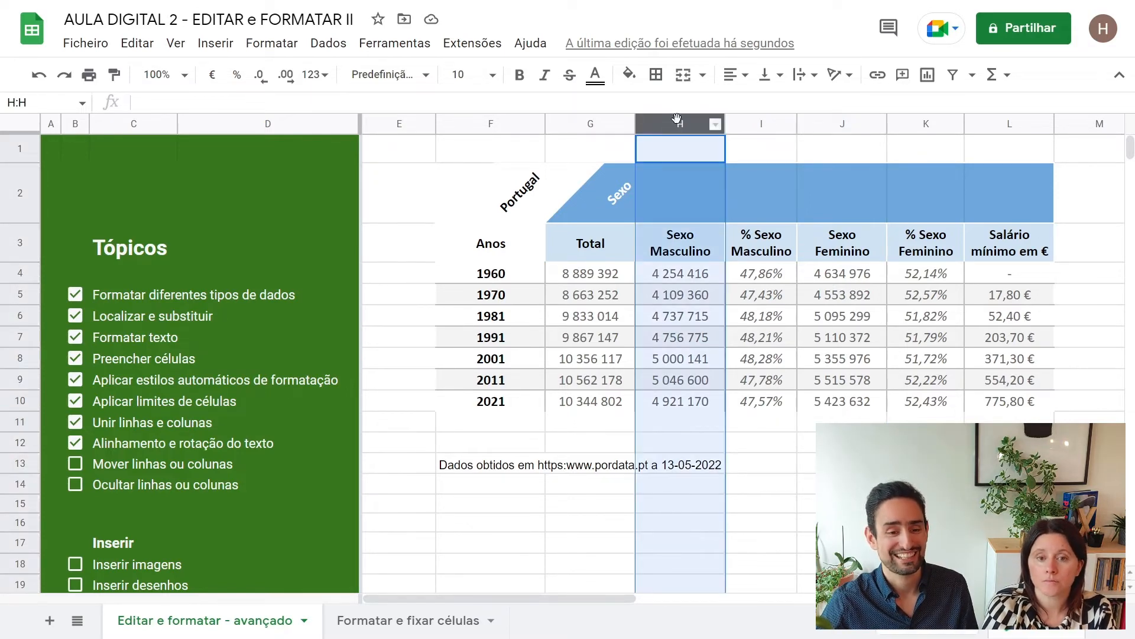
drag(676, 114, 768, 115)
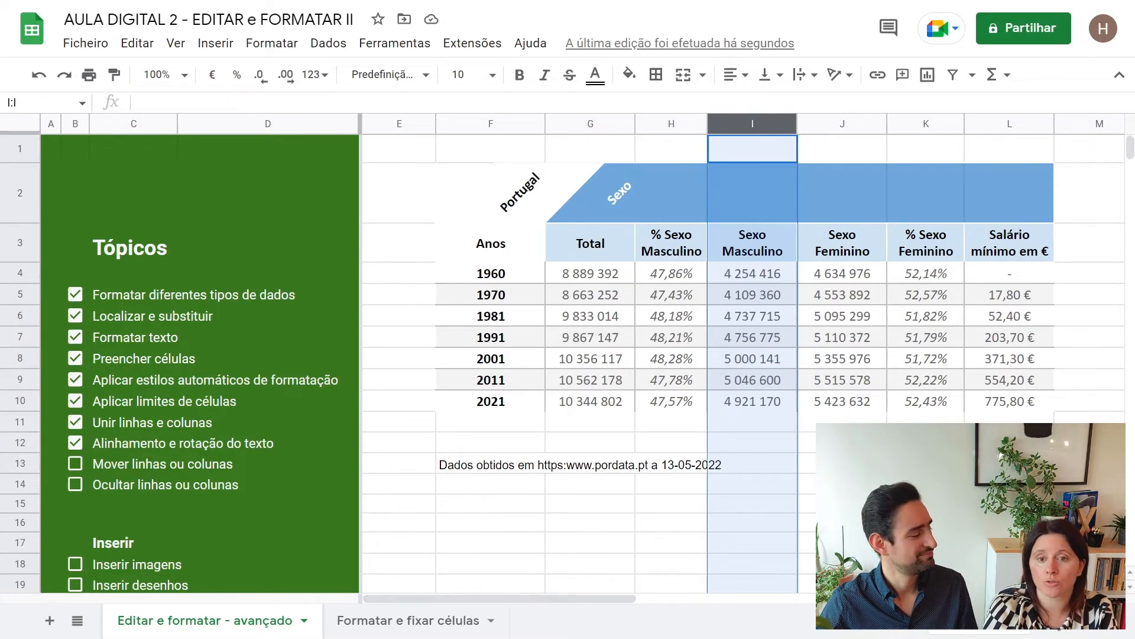
click(837, 417)
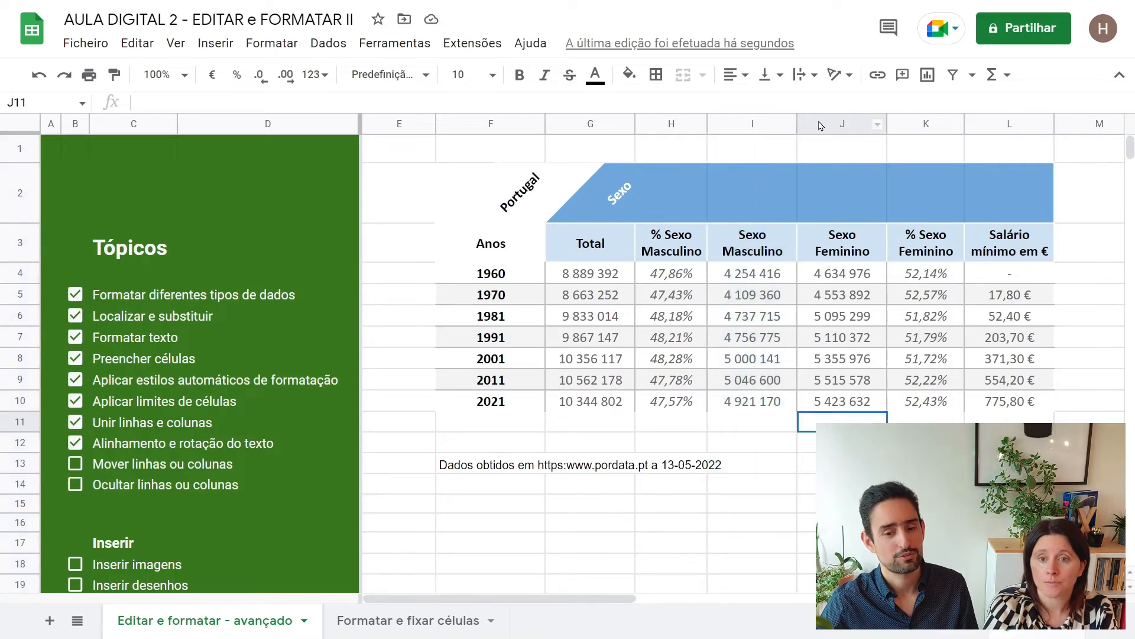
- Move the "Sexo Feminino" column J in front of the "Sexo Masculino" column and narrow the empty column E
click(822, 124)
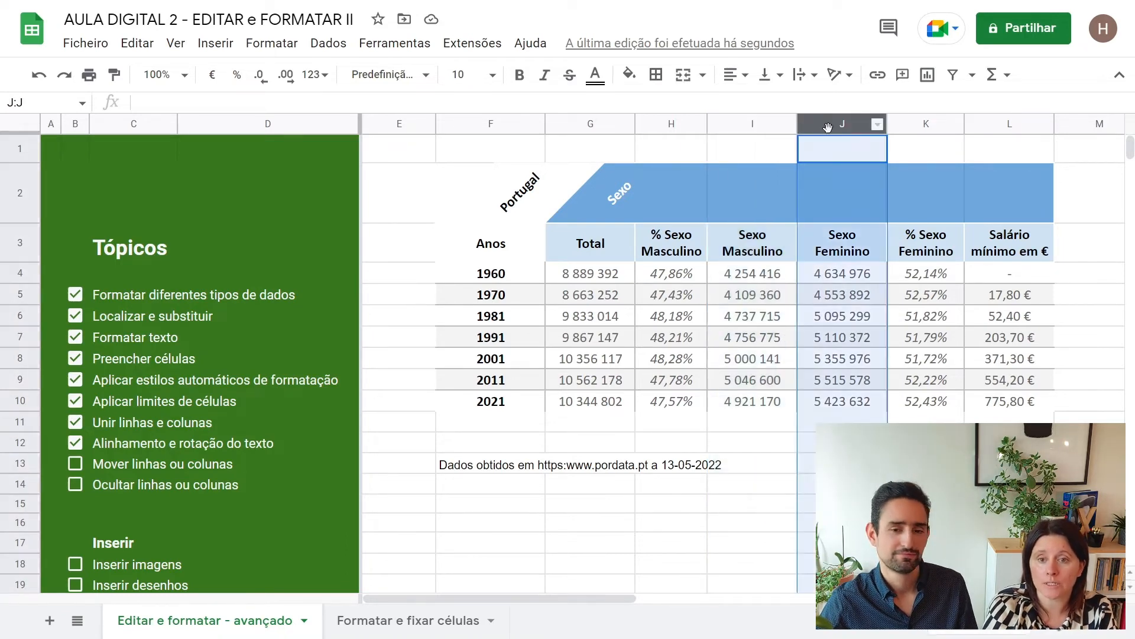
drag(839, 118, 197, 130)
drag(105, 249, 710, 228)
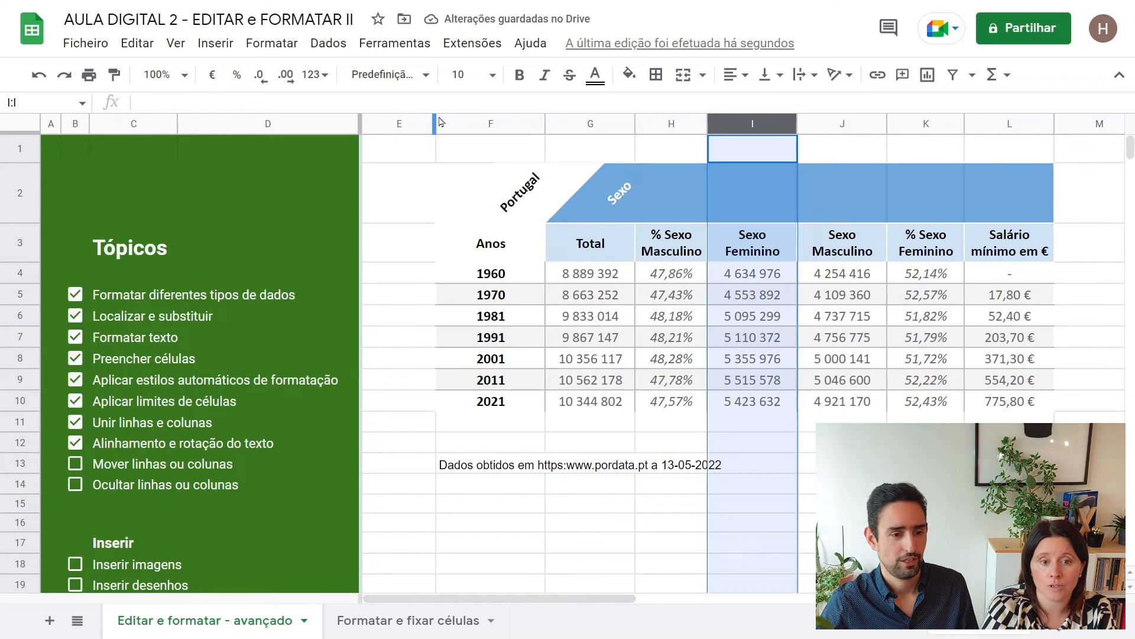
drag(436, 124, 406, 124)
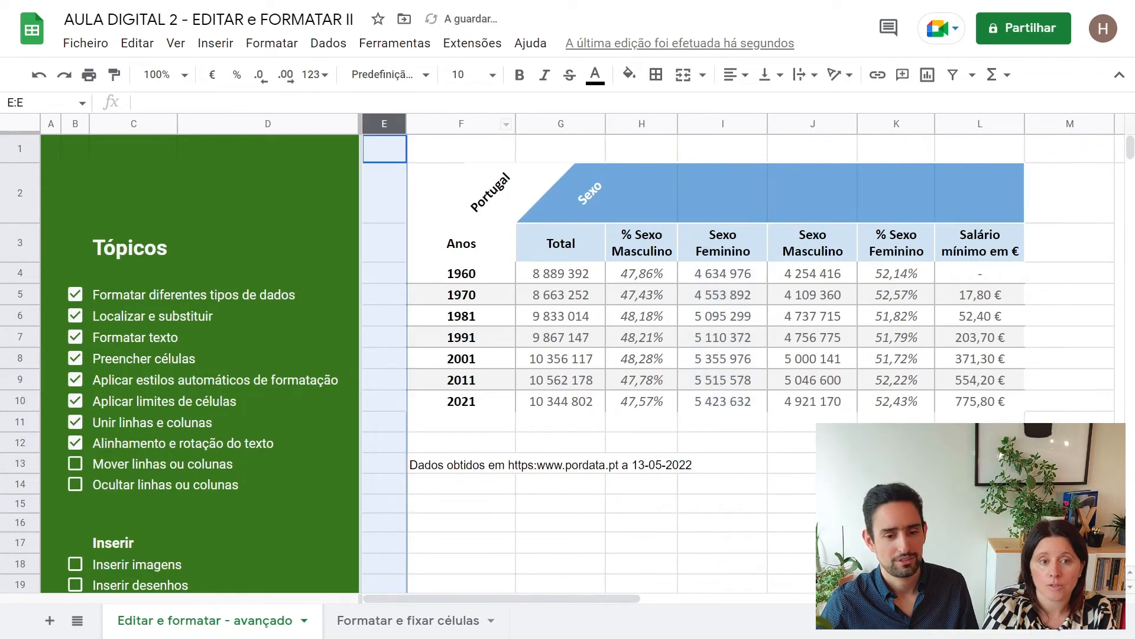
- Move the "Sexo Feminino" column I after the "% Sexo Feminino" column and tick off the topic "Mover linhas ou colunas"
click(712, 123)
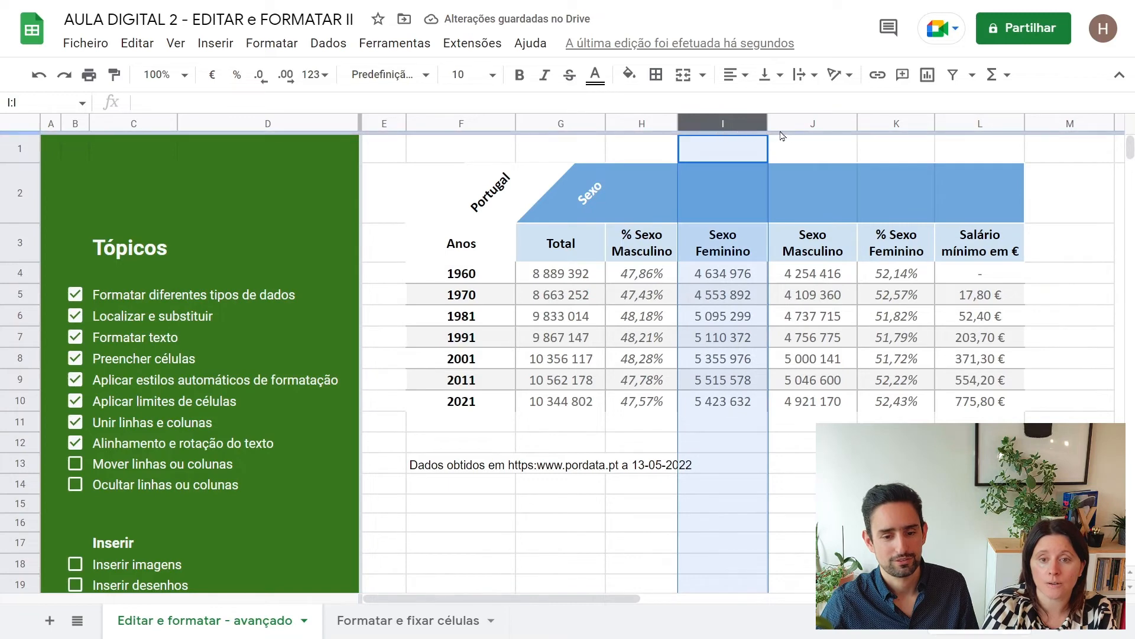
drag(726, 117, 873, 107)
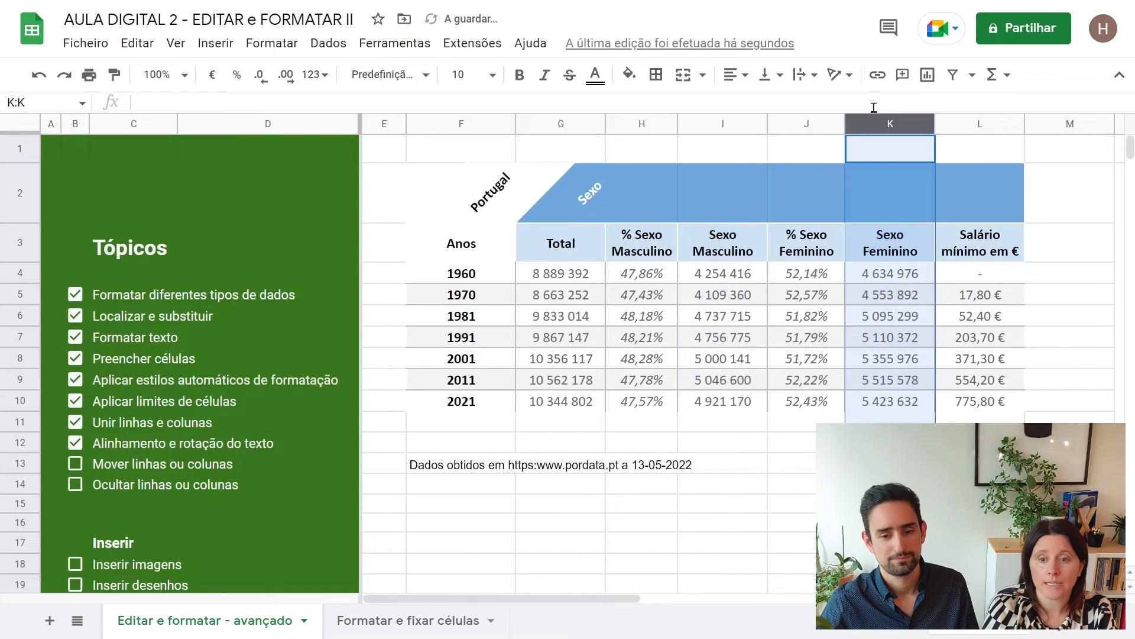
click(890, 542)
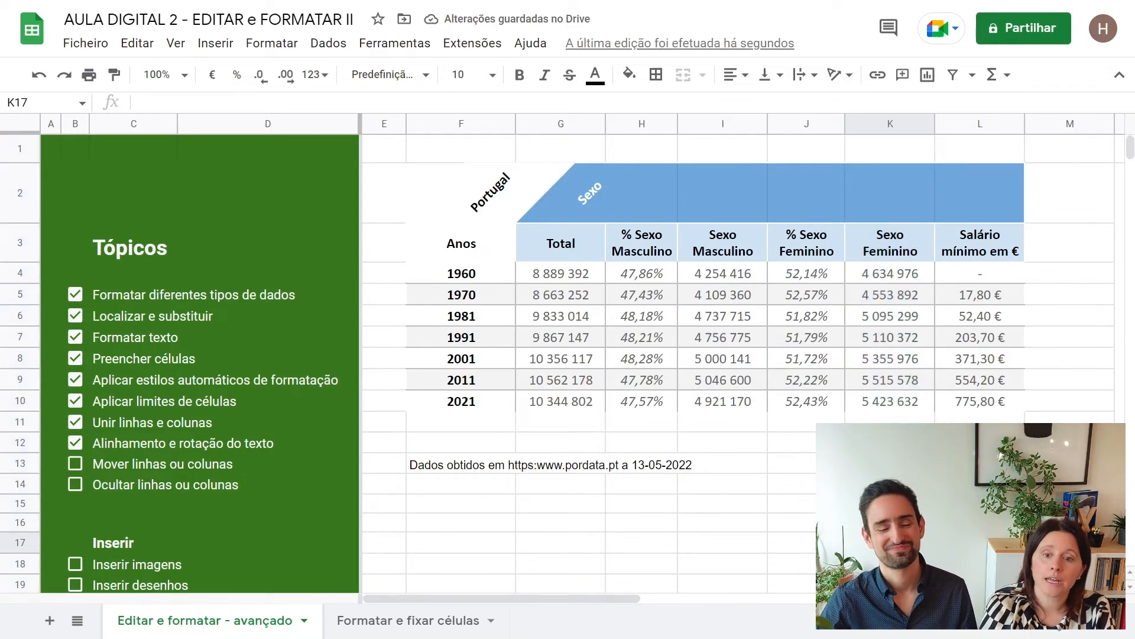
click(75, 463)
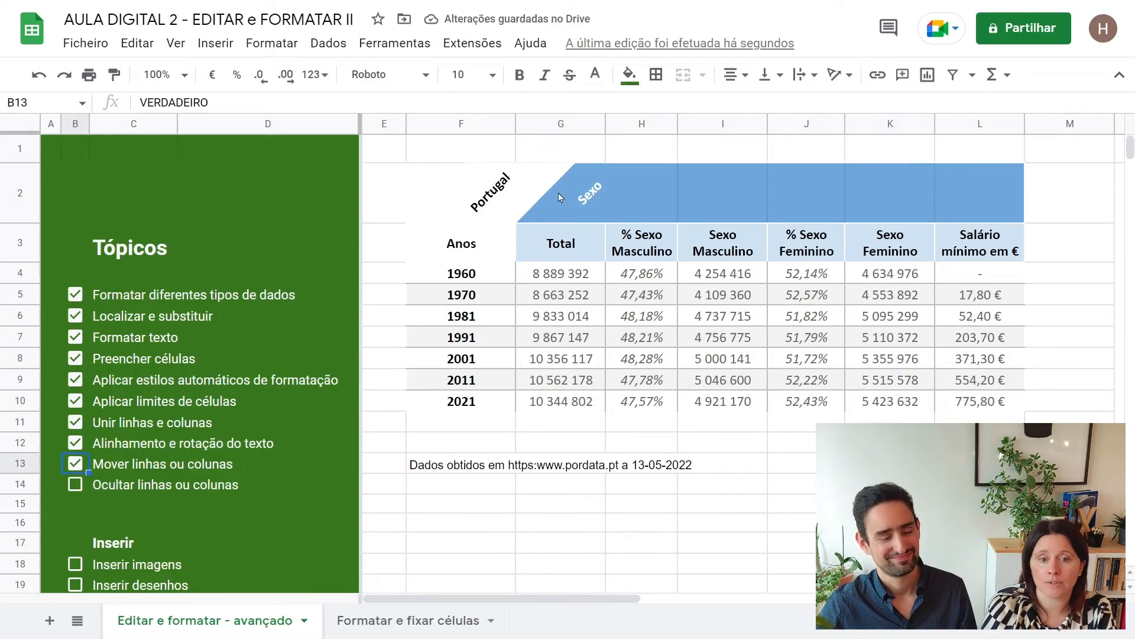
- Merge the "Sexo" heading cells G2:L2 into one cell spanning the columns from "Total" to "Salário mínimo em €"
drag(571, 204, 946, 201)
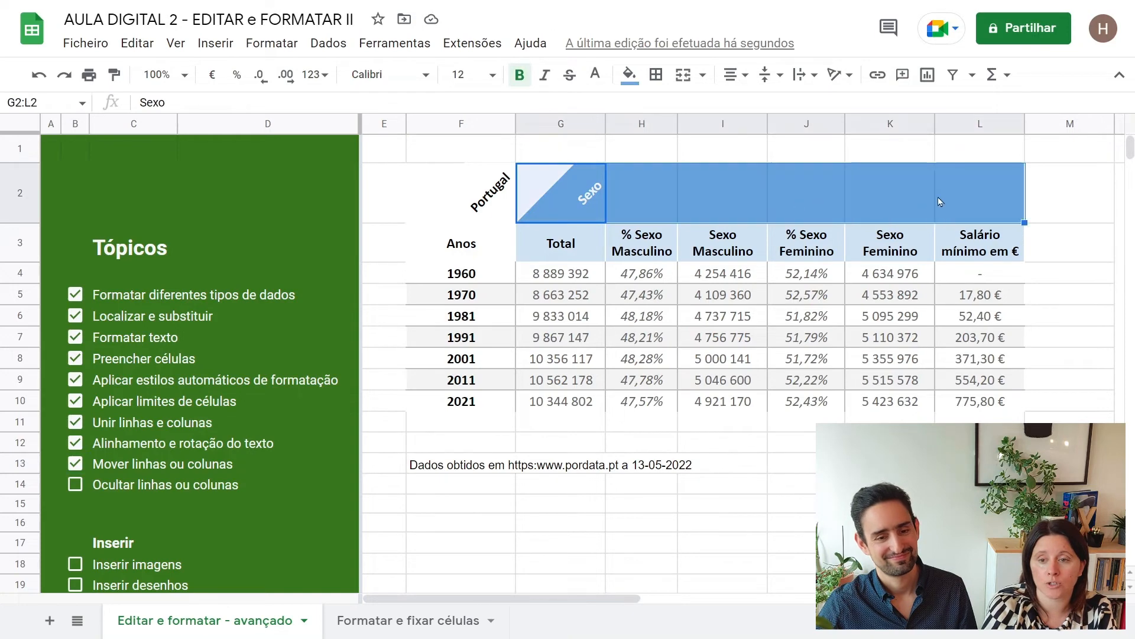
click(685, 75)
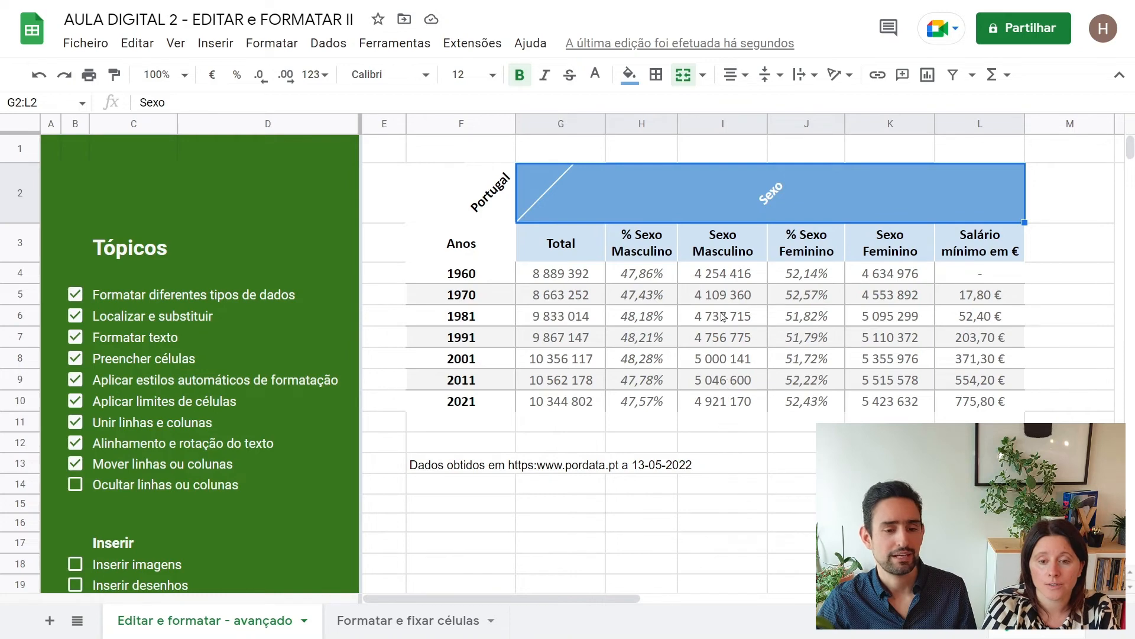
- Hide the "% Sexo Masculino" column H
right_click(635, 126)
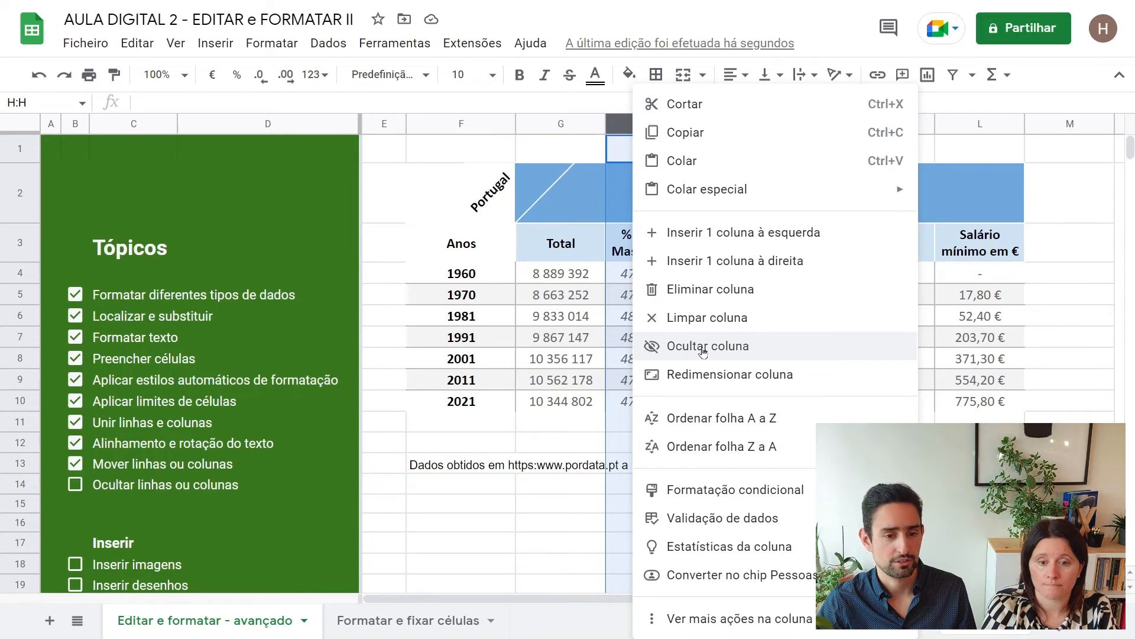
click(621, 120)
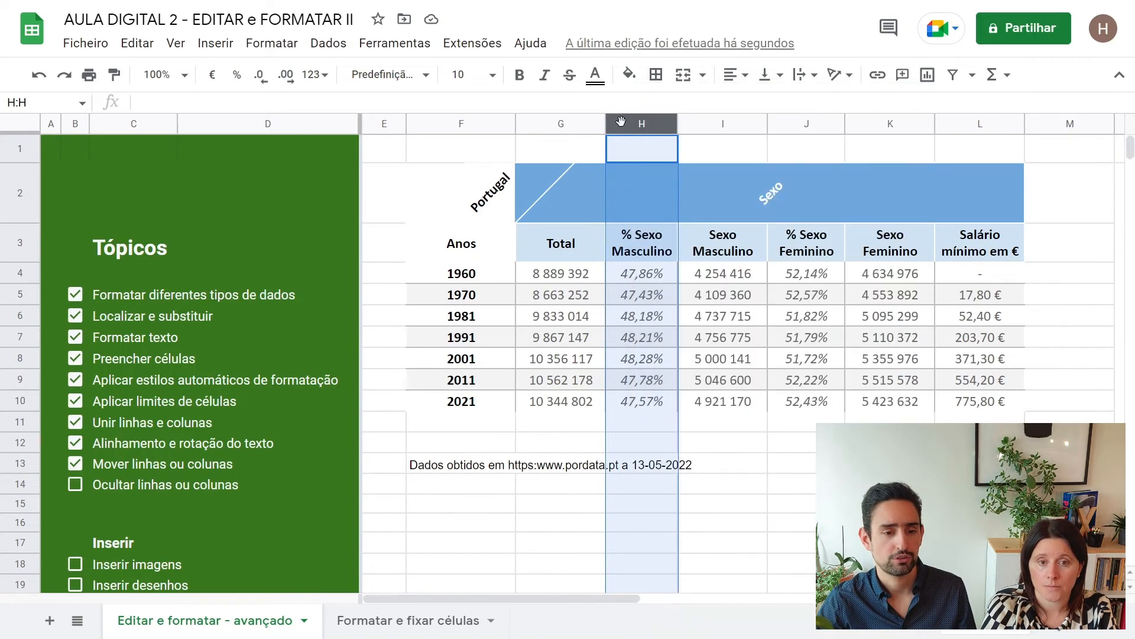
right_click(639, 123)
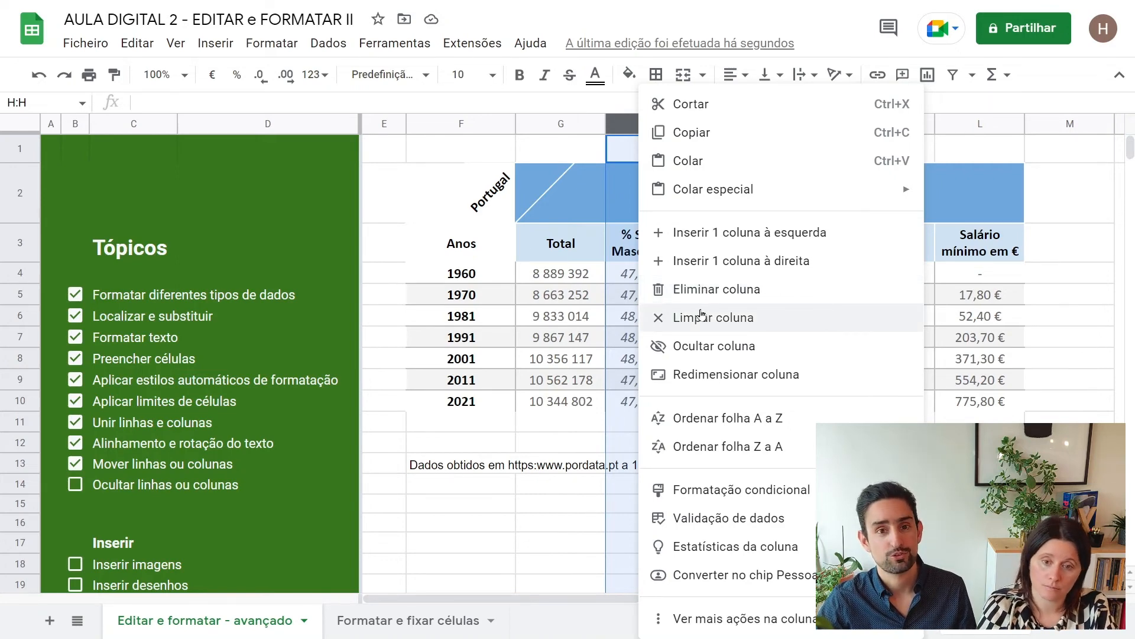
click(697, 345)
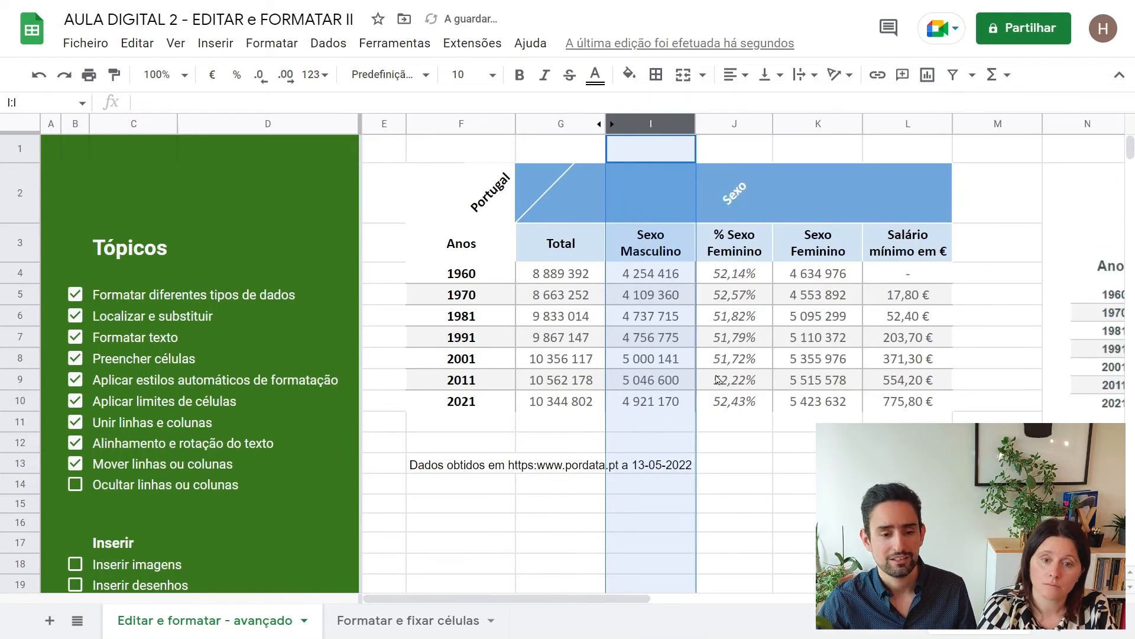
click(744, 462)
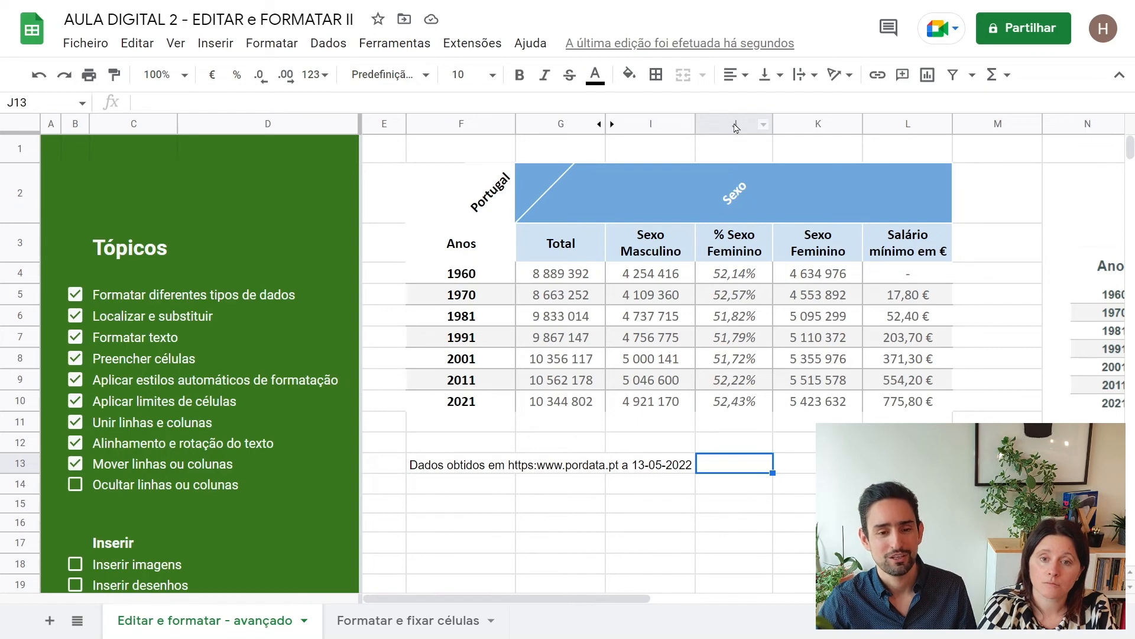
- Hide the "% Sexo Feminino" column J and the "Salário mínimo em €" column L
right_click(736, 126)
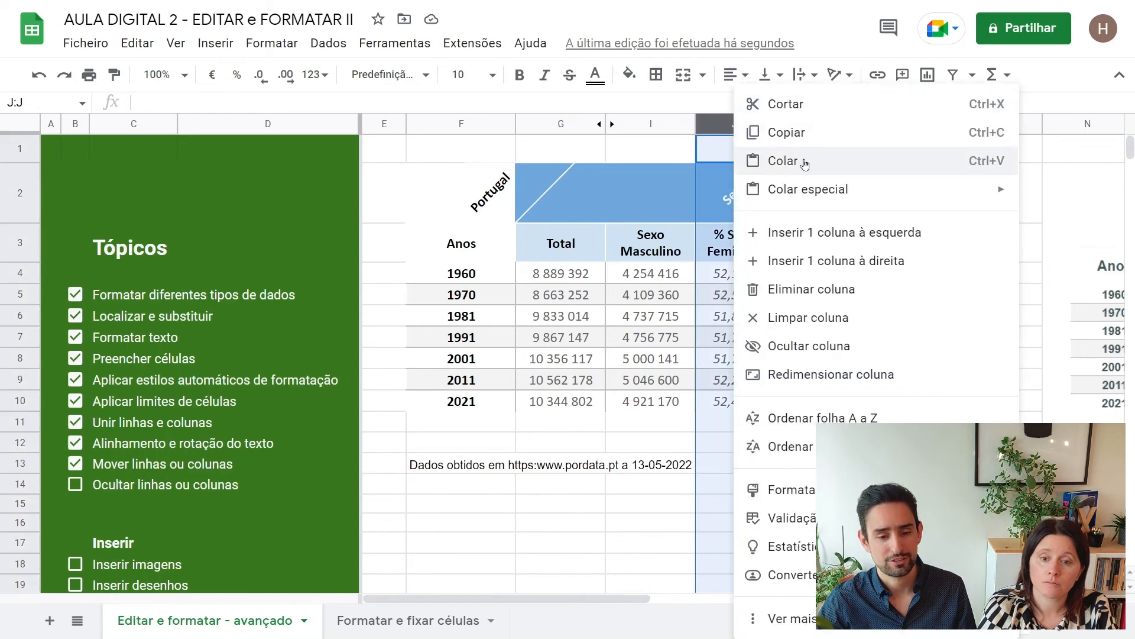
click(786, 347)
click(826, 484)
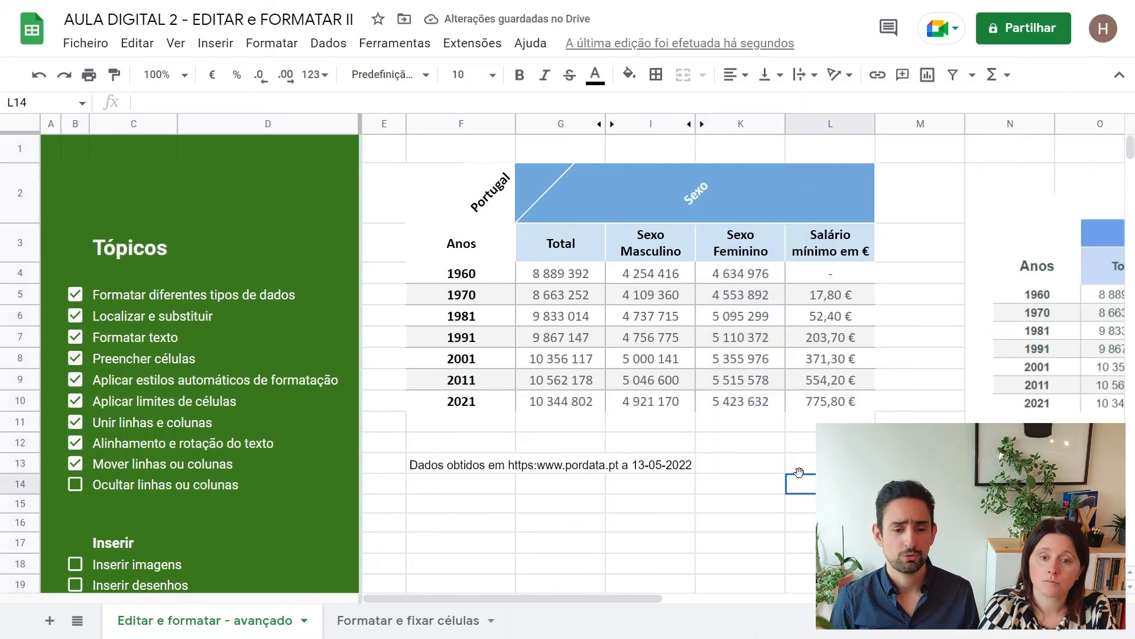
right_click(820, 125)
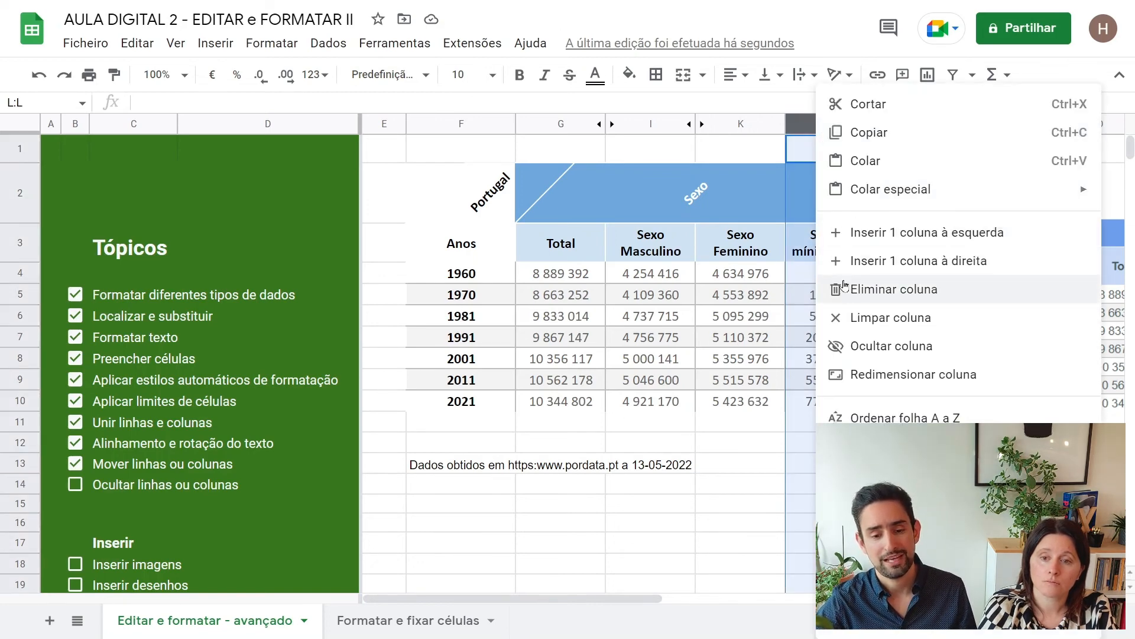
click(880, 349)
click(798, 483)
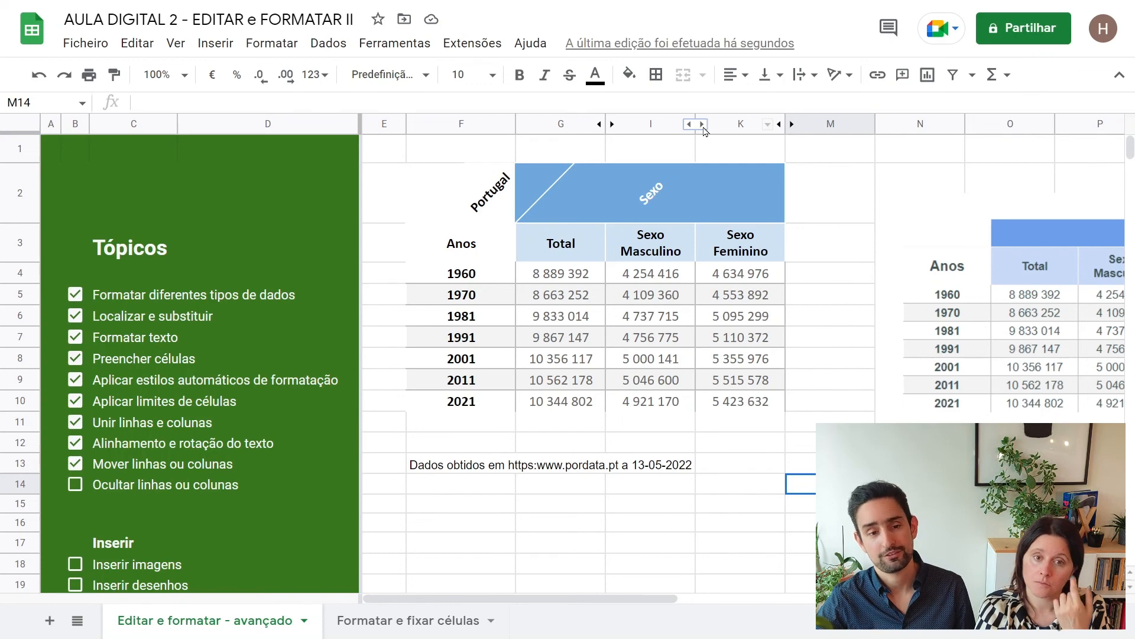
- Unhide the hidden columns H, J and L of the population table
click(612, 127)
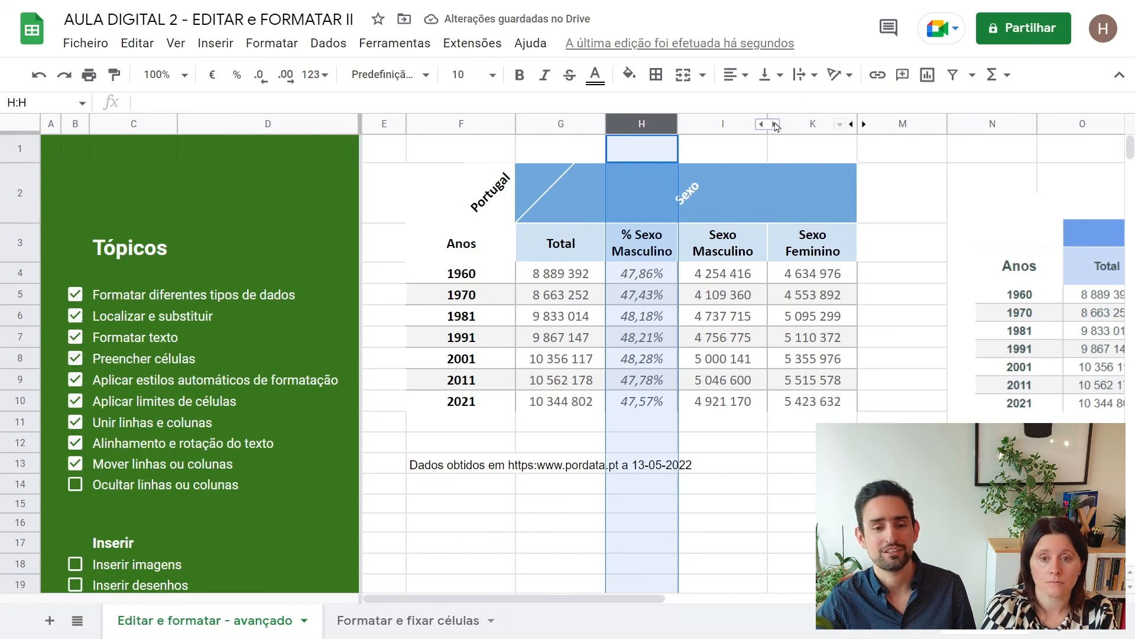
click(775, 125)
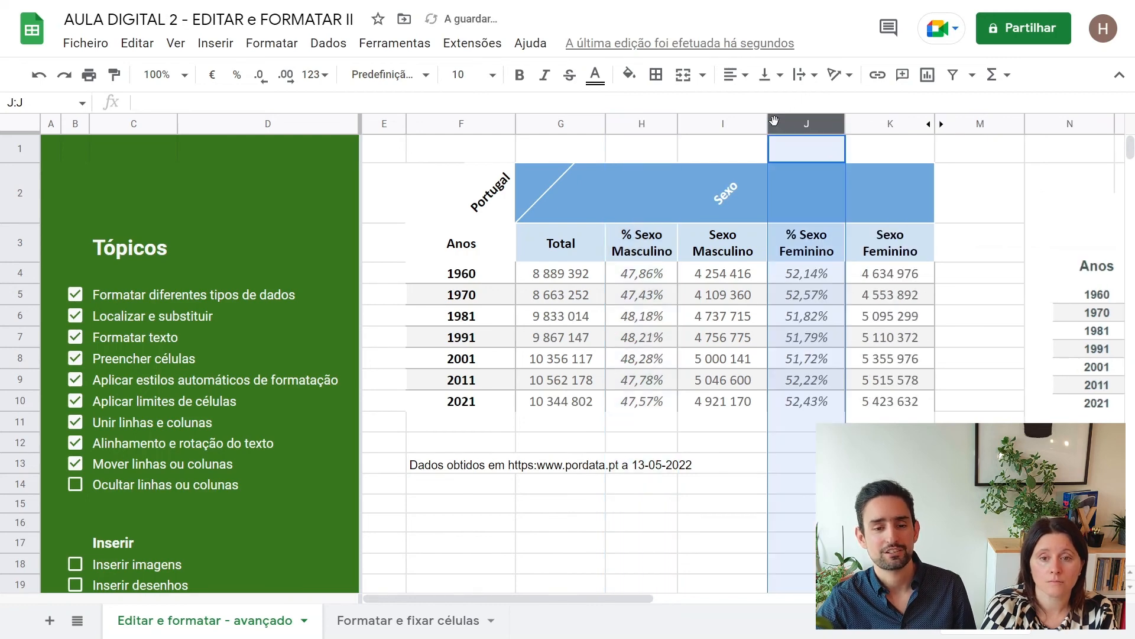
click(943, 126)
click(890, 484)
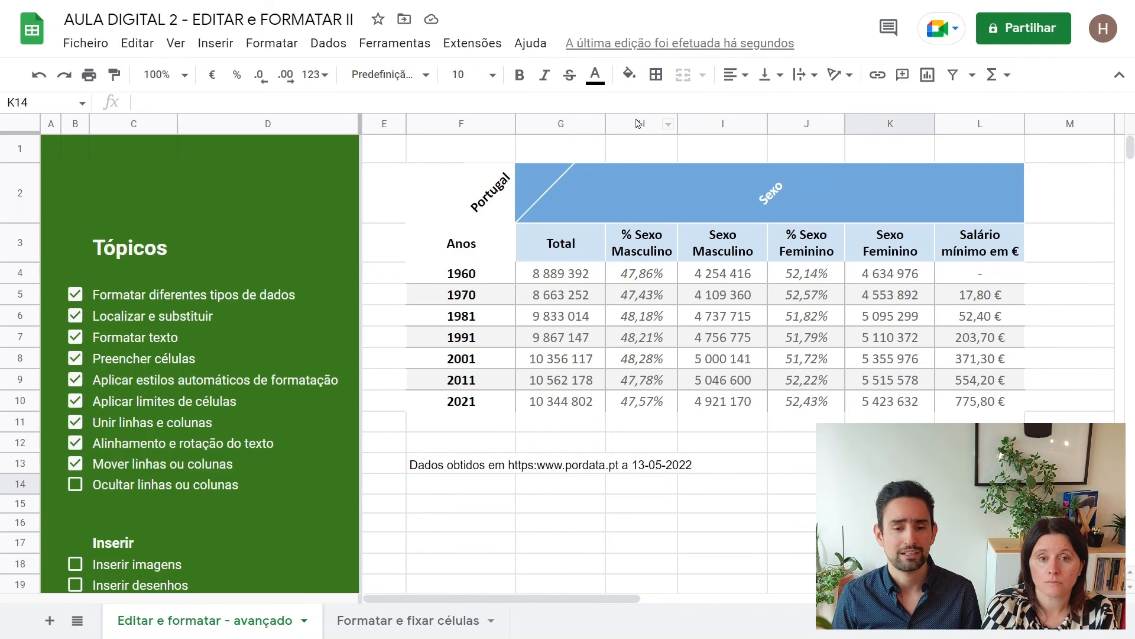
click(792, 124)
click(980, 124)
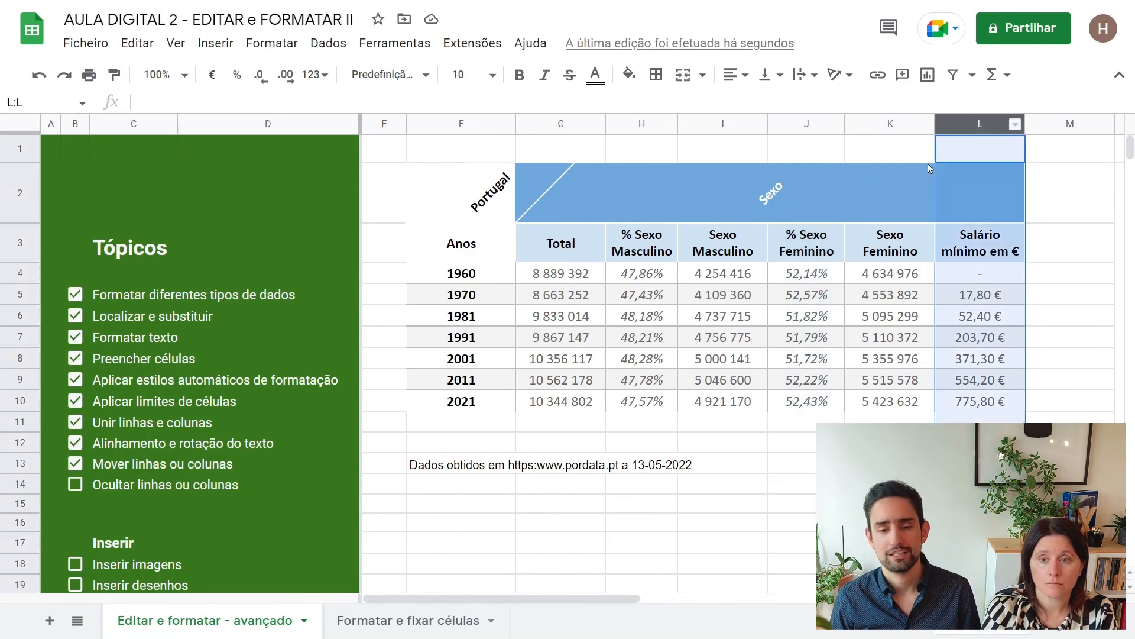
click(964, 464)
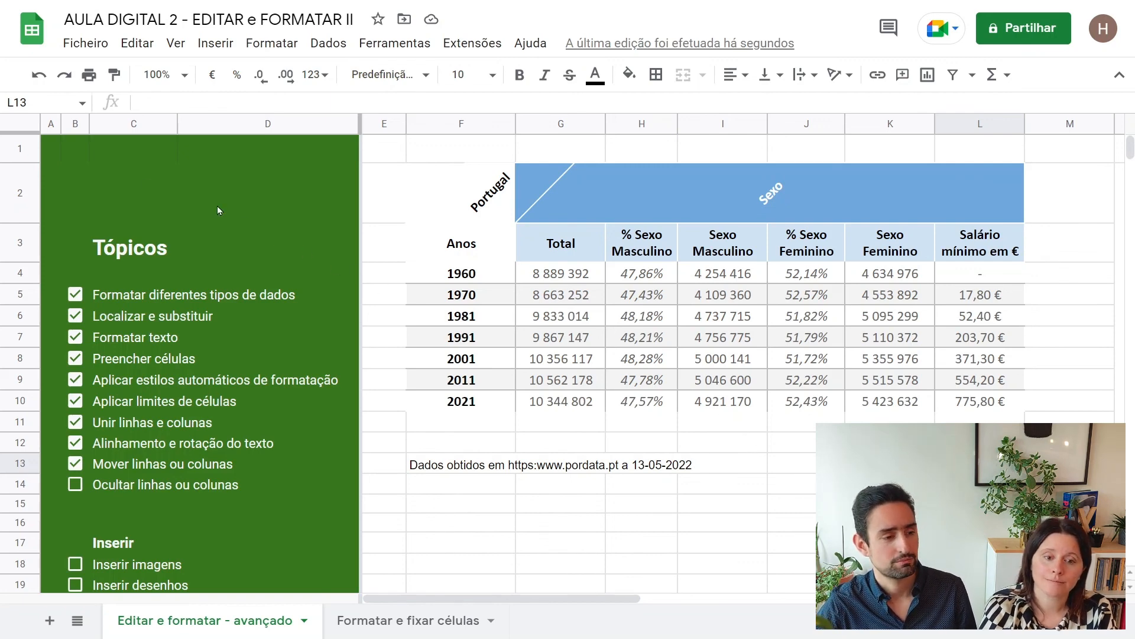
- Try hiding row 2 with the "Portugal" and "Sexo" headings, and undo the hiding
click(24, 191)
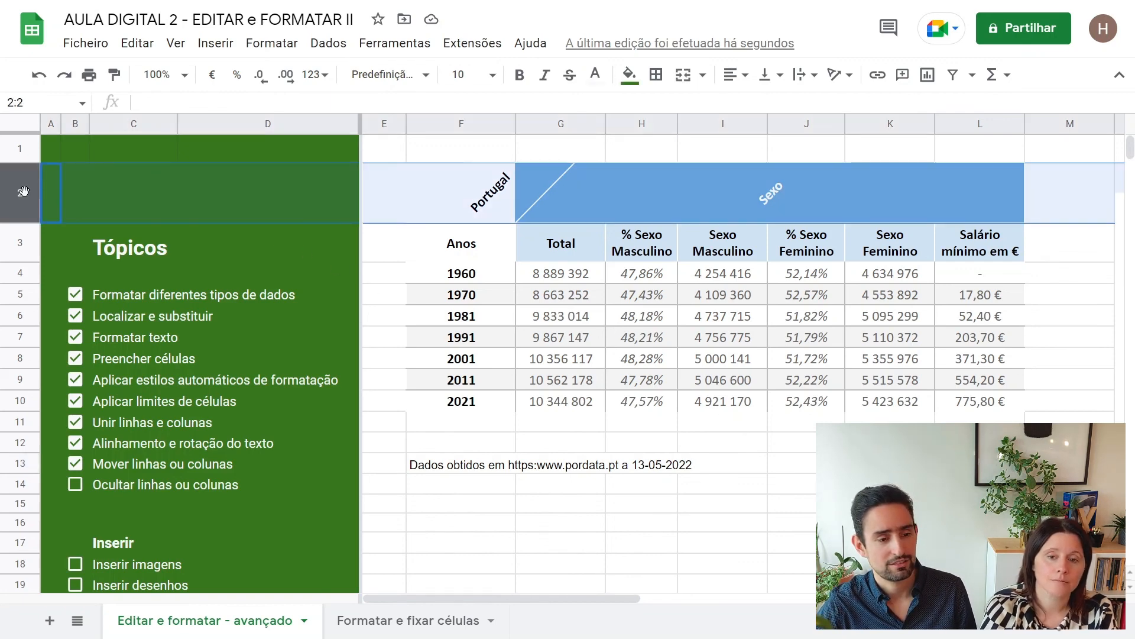
right_click(24, 192)
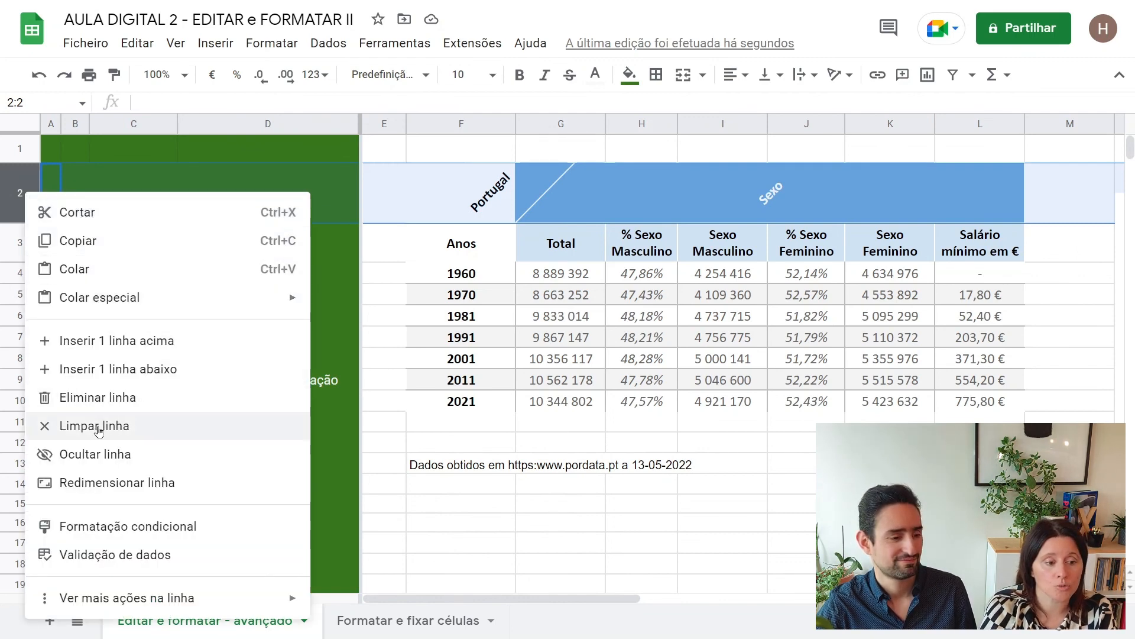
click(93, 453)
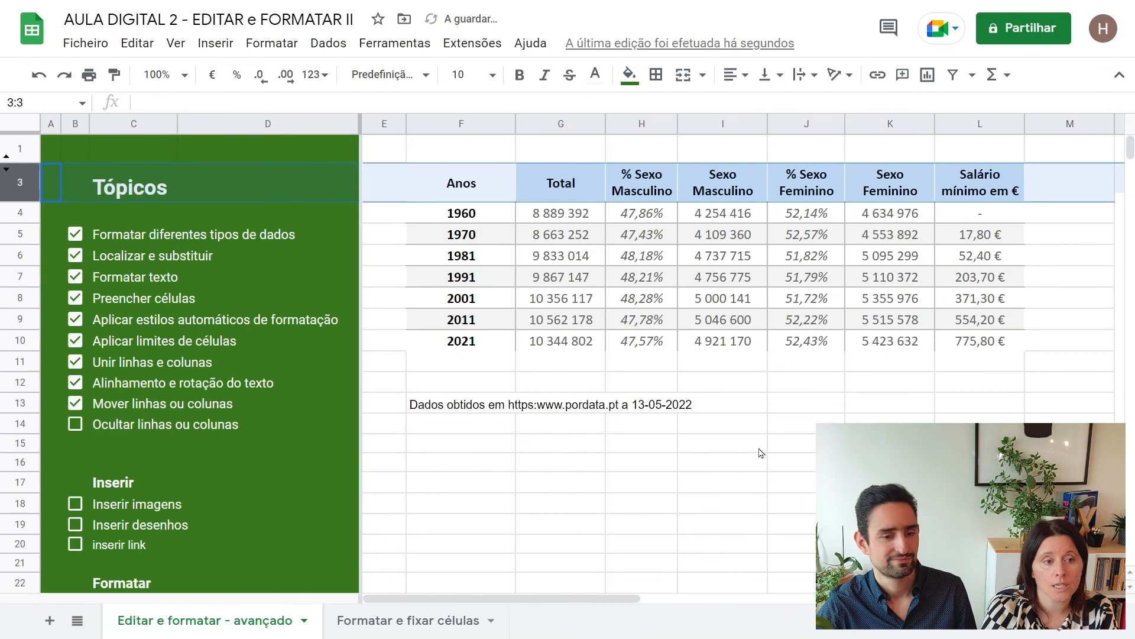
click(891, 443)
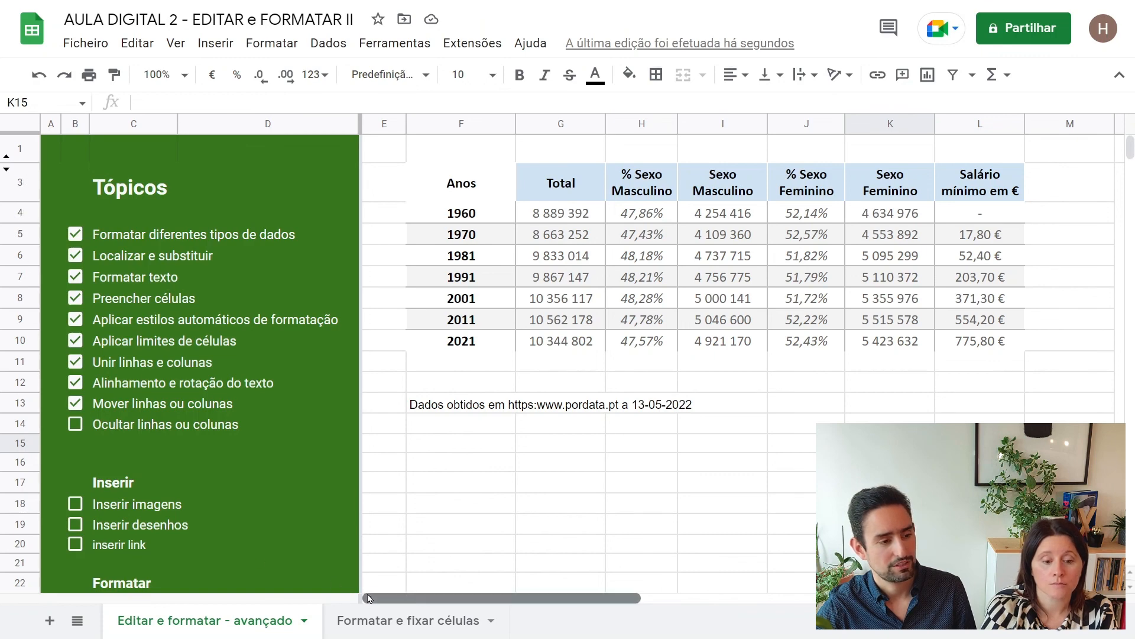
click(38, 74)
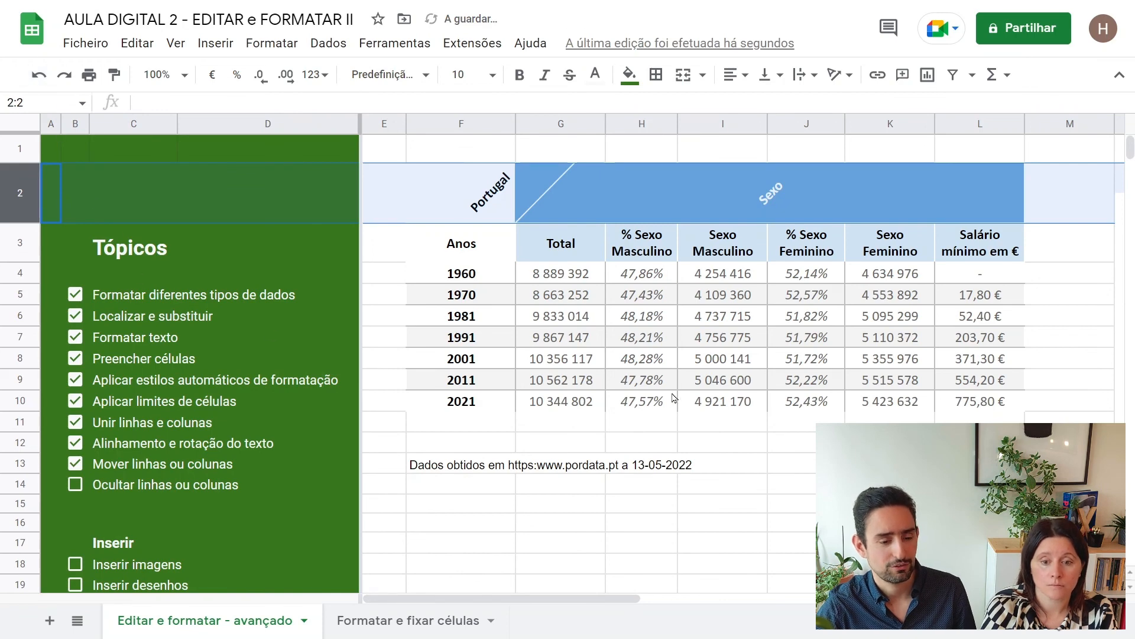